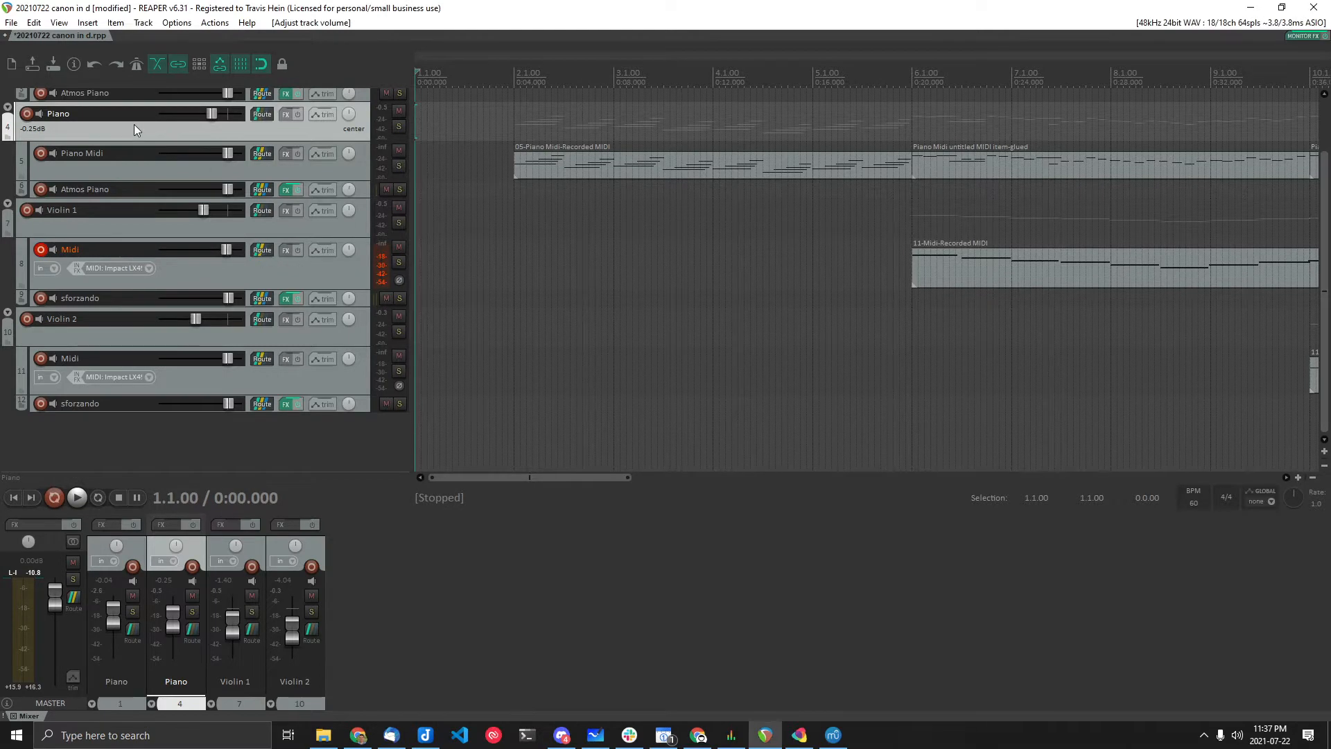
# - Audition the Atmos Piano instrument on its track with a couple of test notes
pyautogui.click(286, 191)
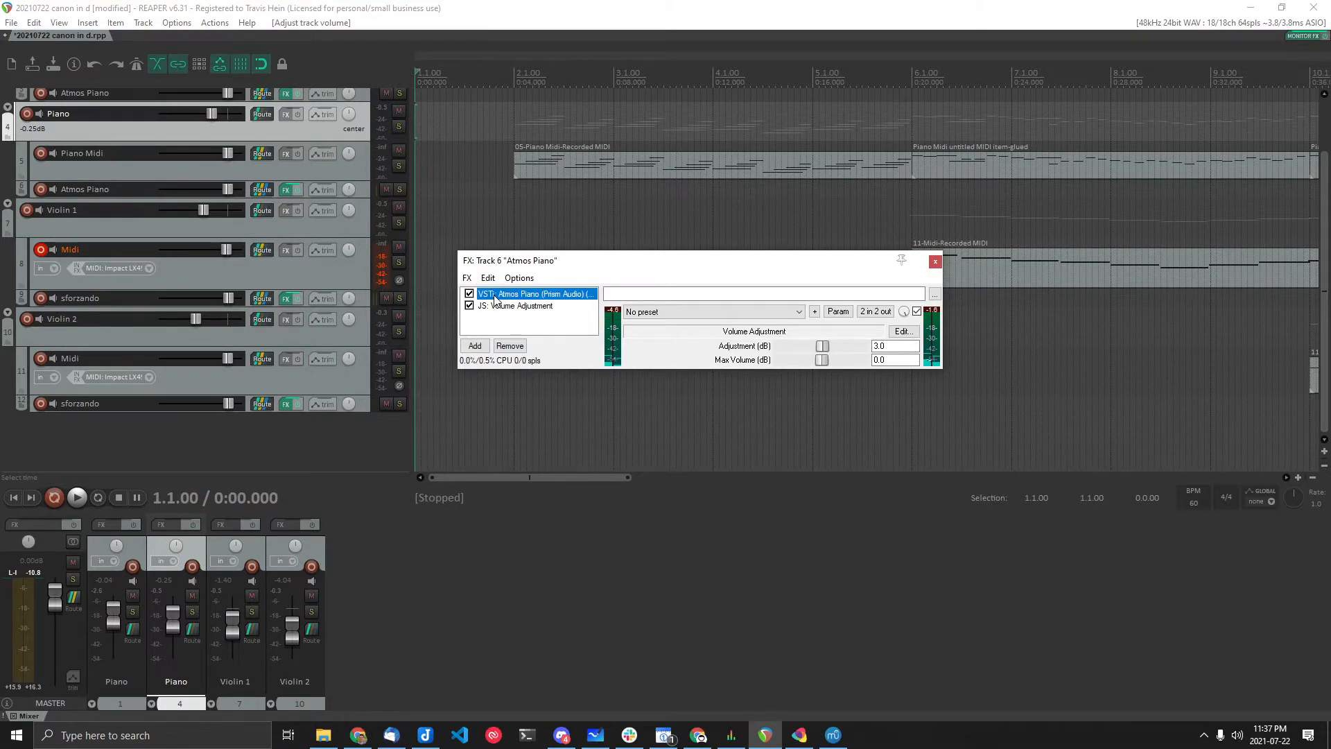
pyautogui.click(525, 293)
pyautogui.click(907, 629)
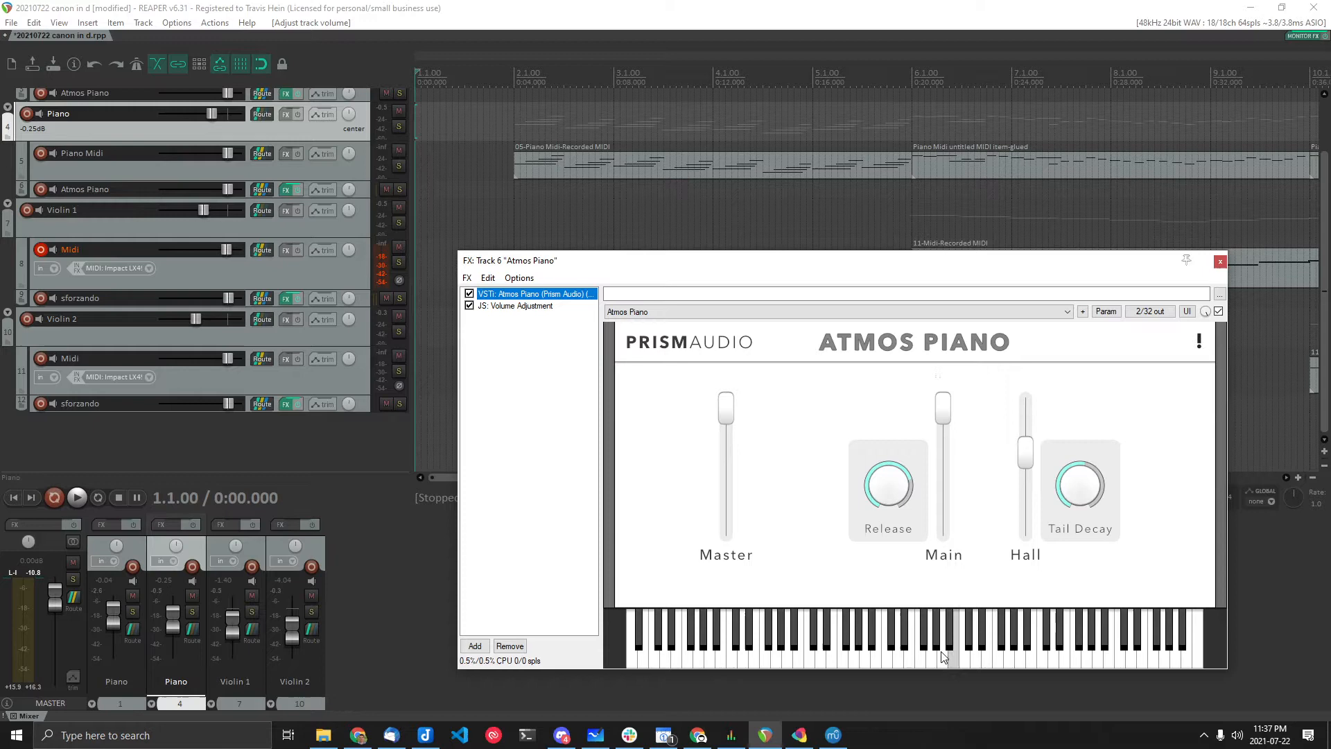
pyautogui.click(950, 634)
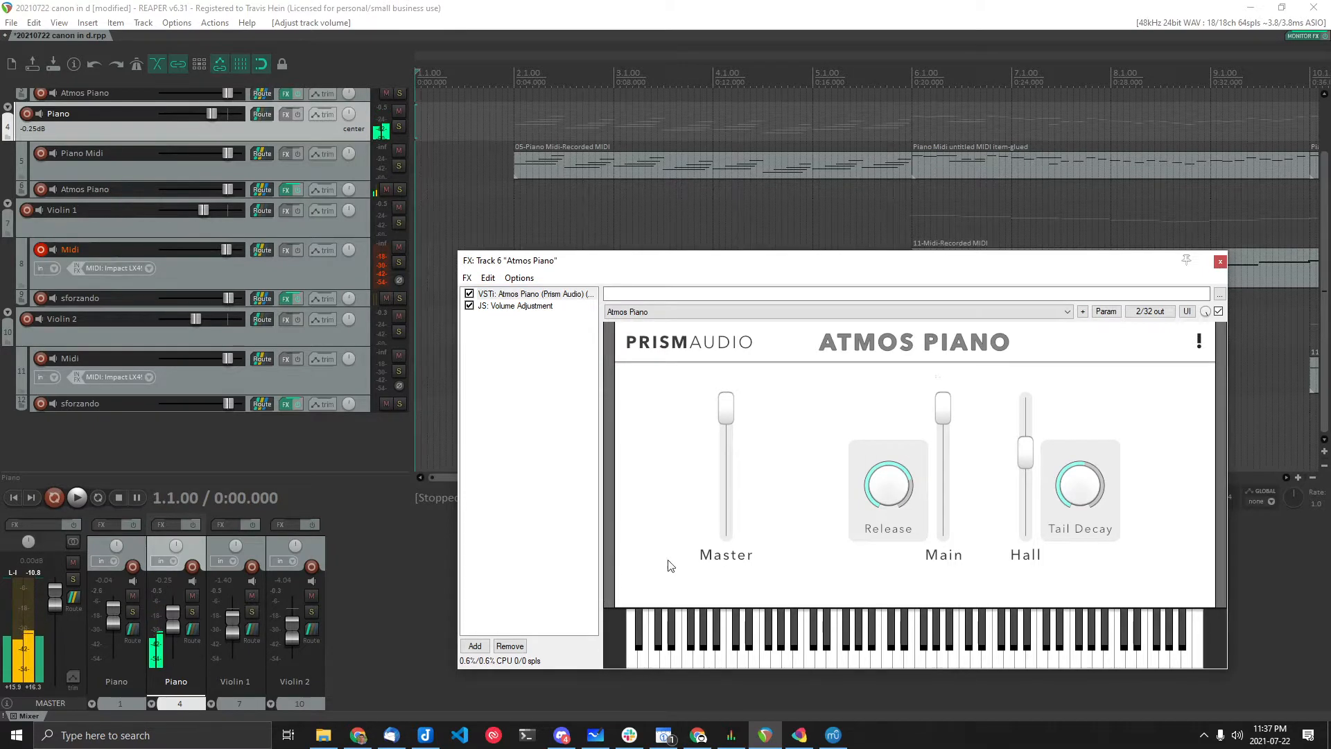
pyautogui.click(1219, 262)
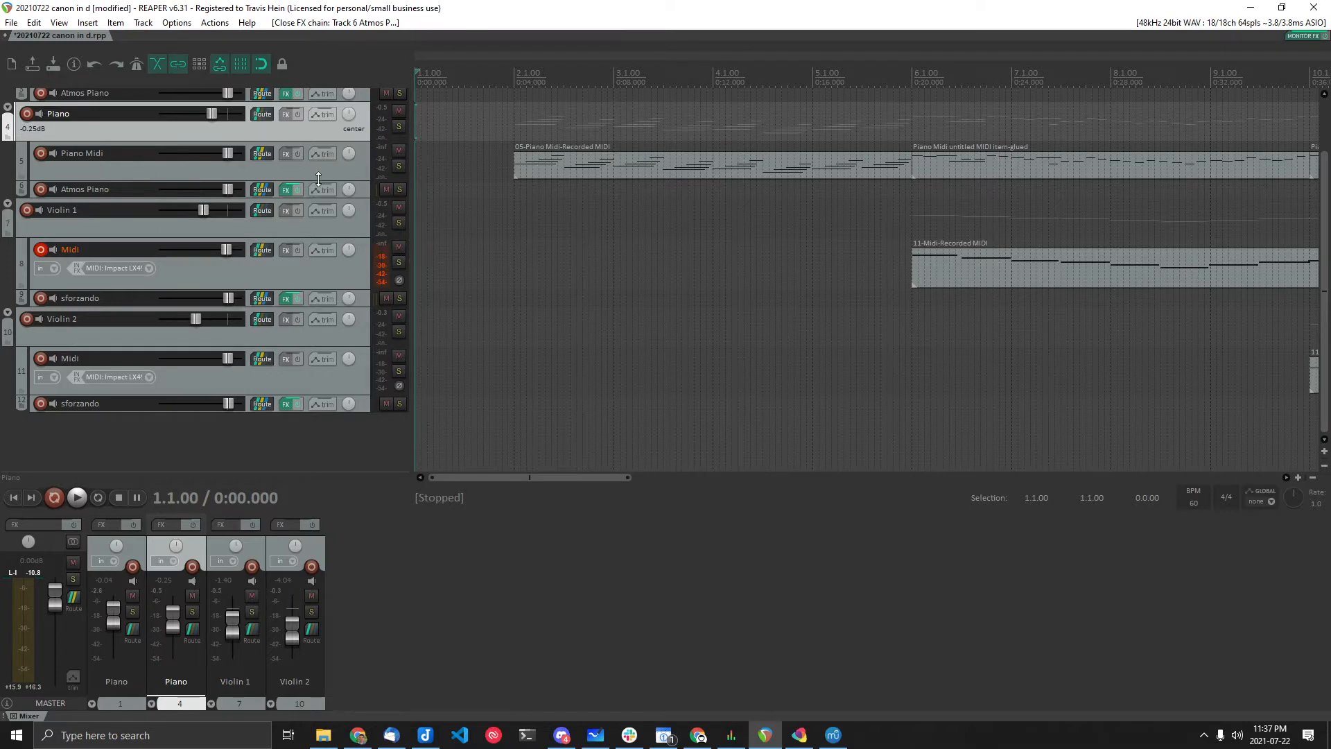
# - Select the recorded piano MIDI take and review the Piano Midi track's routing to Atmos Piano
pyautogui.click(594, 172)
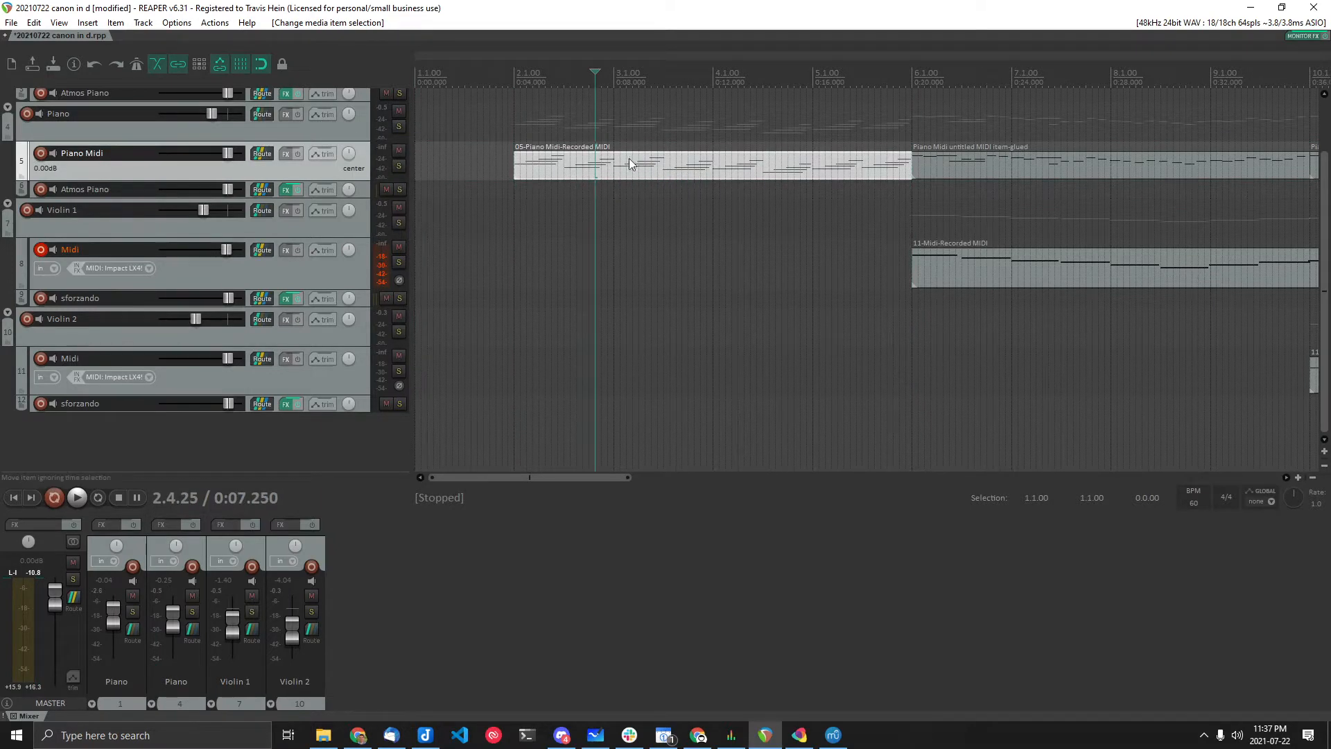
pyautogui.moveTo(349, 155)
pyautogui.click(260, 155)
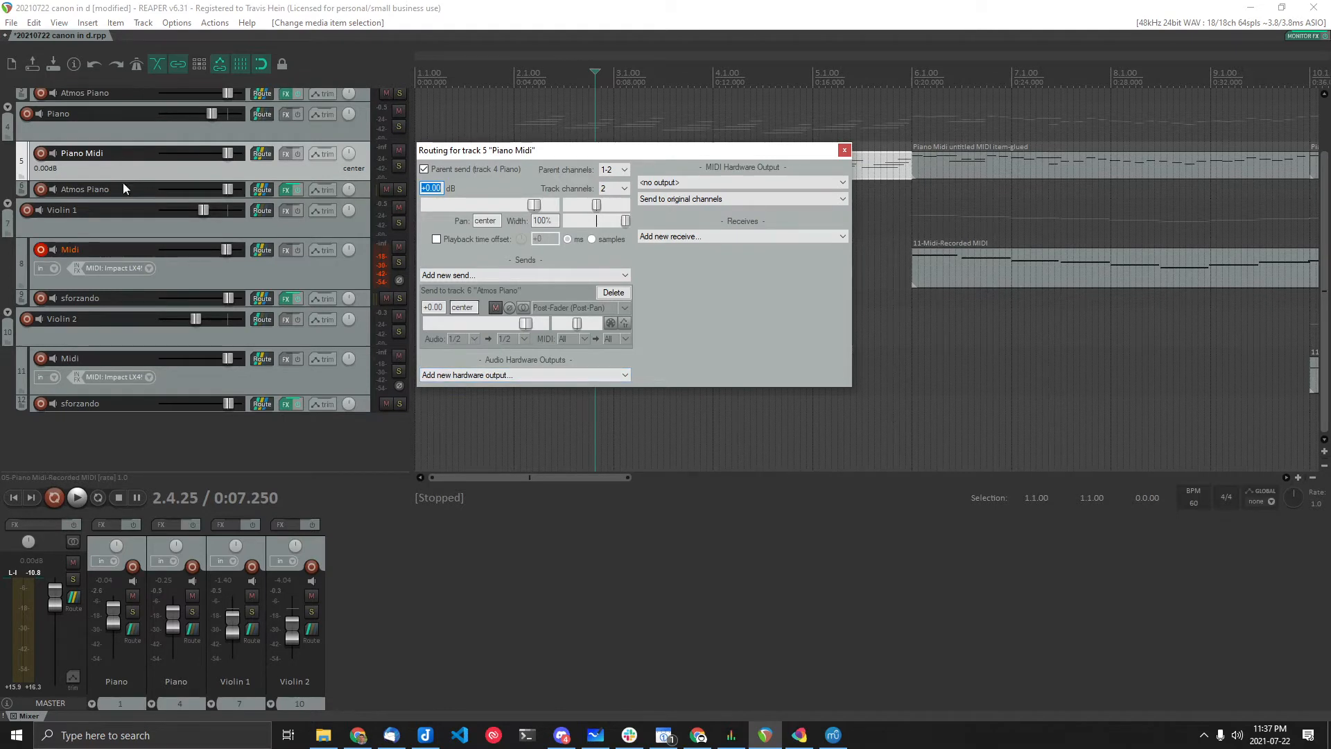
pyautogui.click(842, 149)
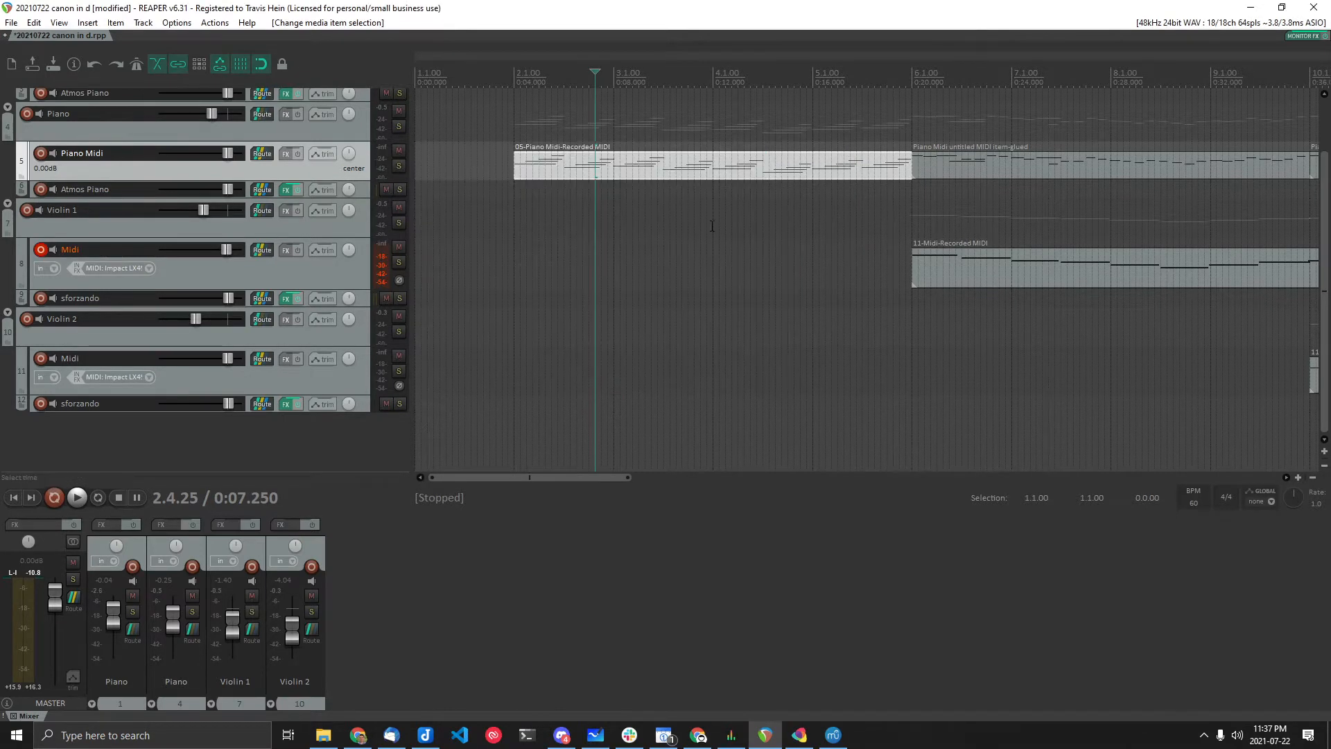
# - Bring Chrome forward, view the Yamaha synthesizers page, then the General MIDI and Soundfonts page
pyautogui.click(358, 735)
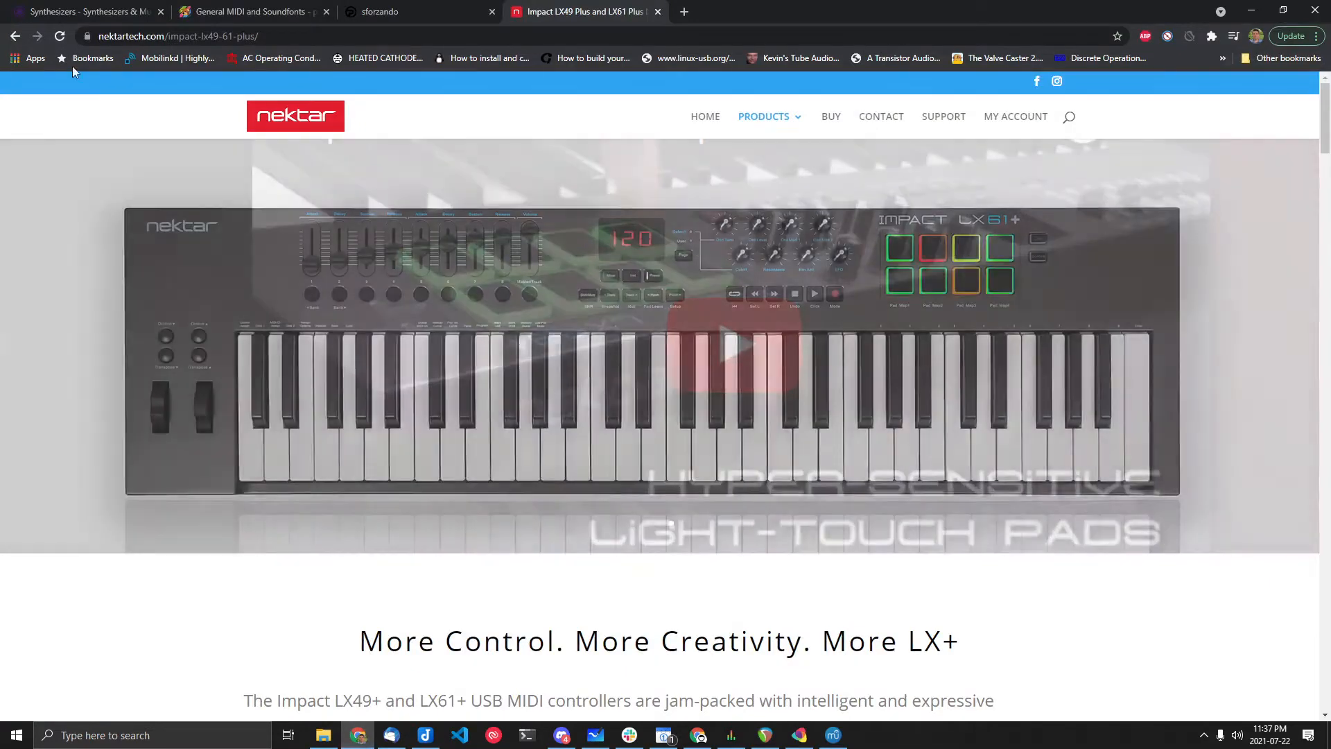
pyautogui.click(88, 12)
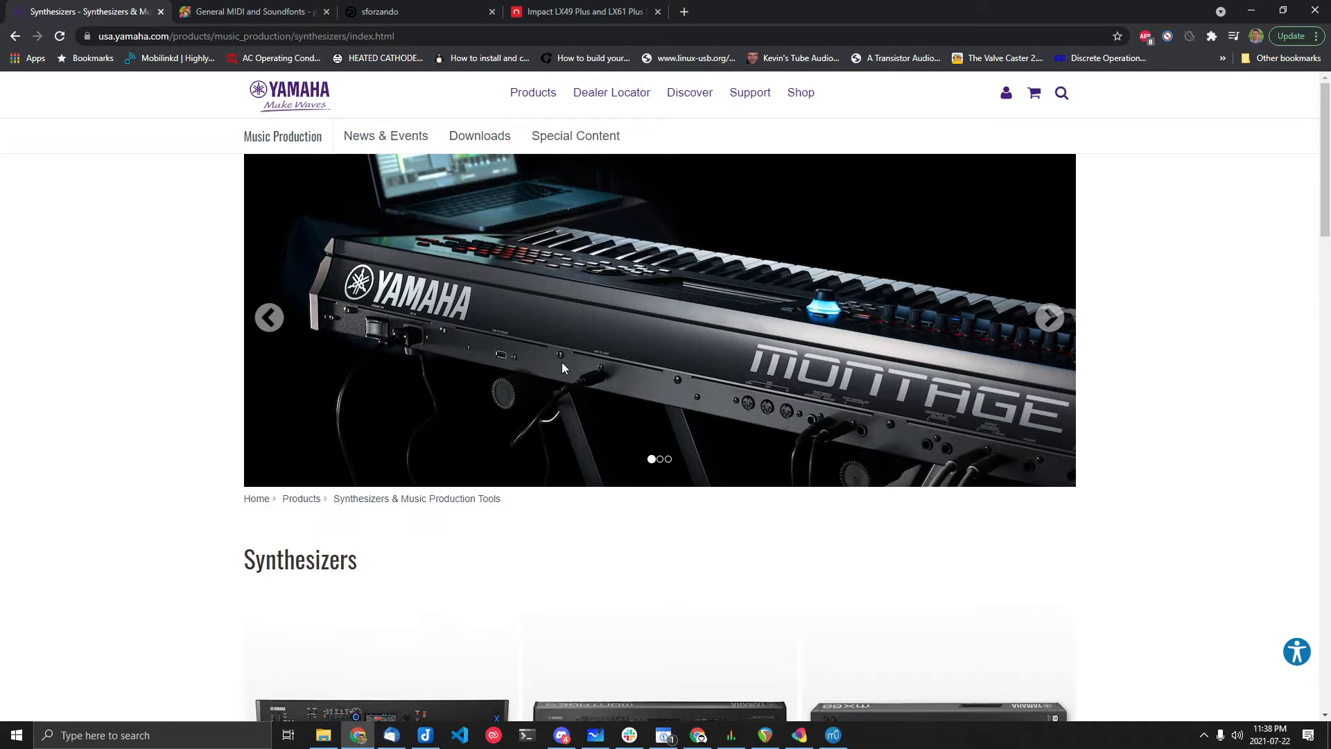
pyautogui.click(235, 15)
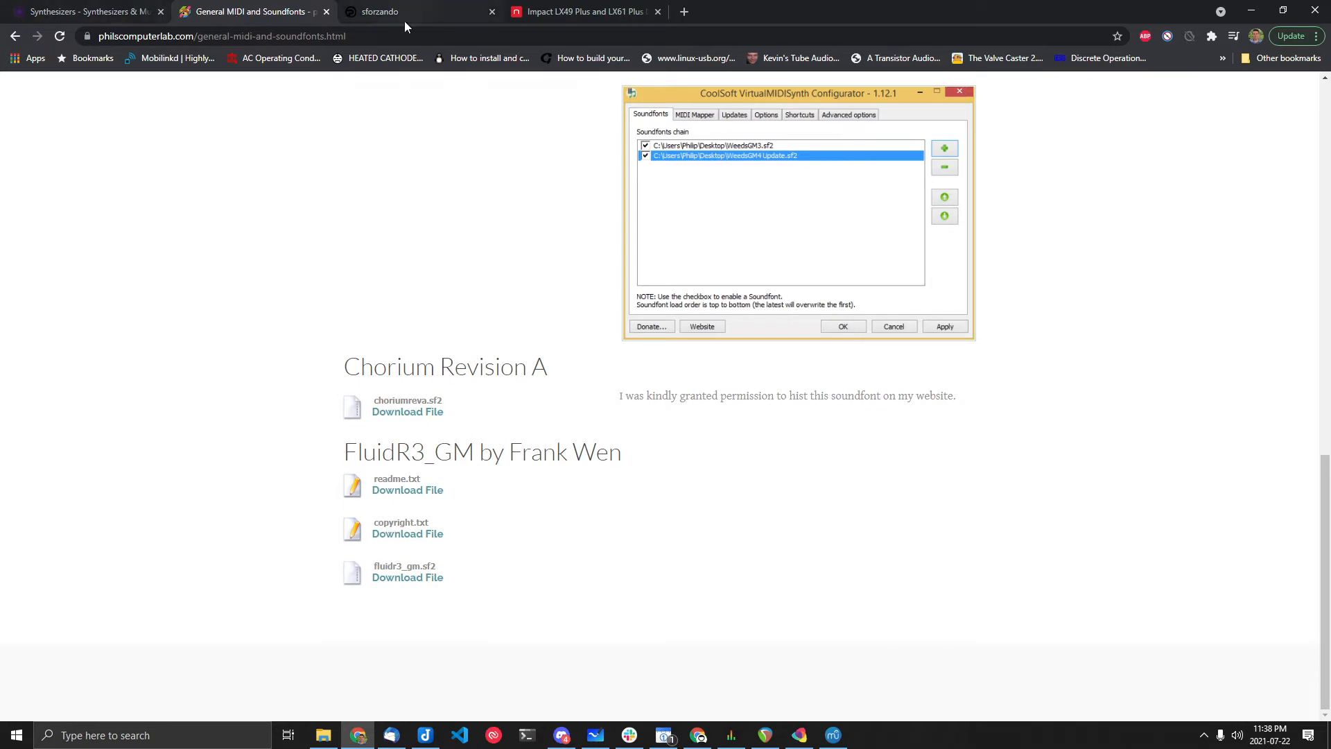
# - Browse the sforzando SFZ player page alongside the General MIDI page, then return to REAPER
pyautogui.click(379, 11)
pyautogui.click(249, 11)
pyautogui.scroll(10, 498, 526)
pyautogui.scroll(10, 498, 525)
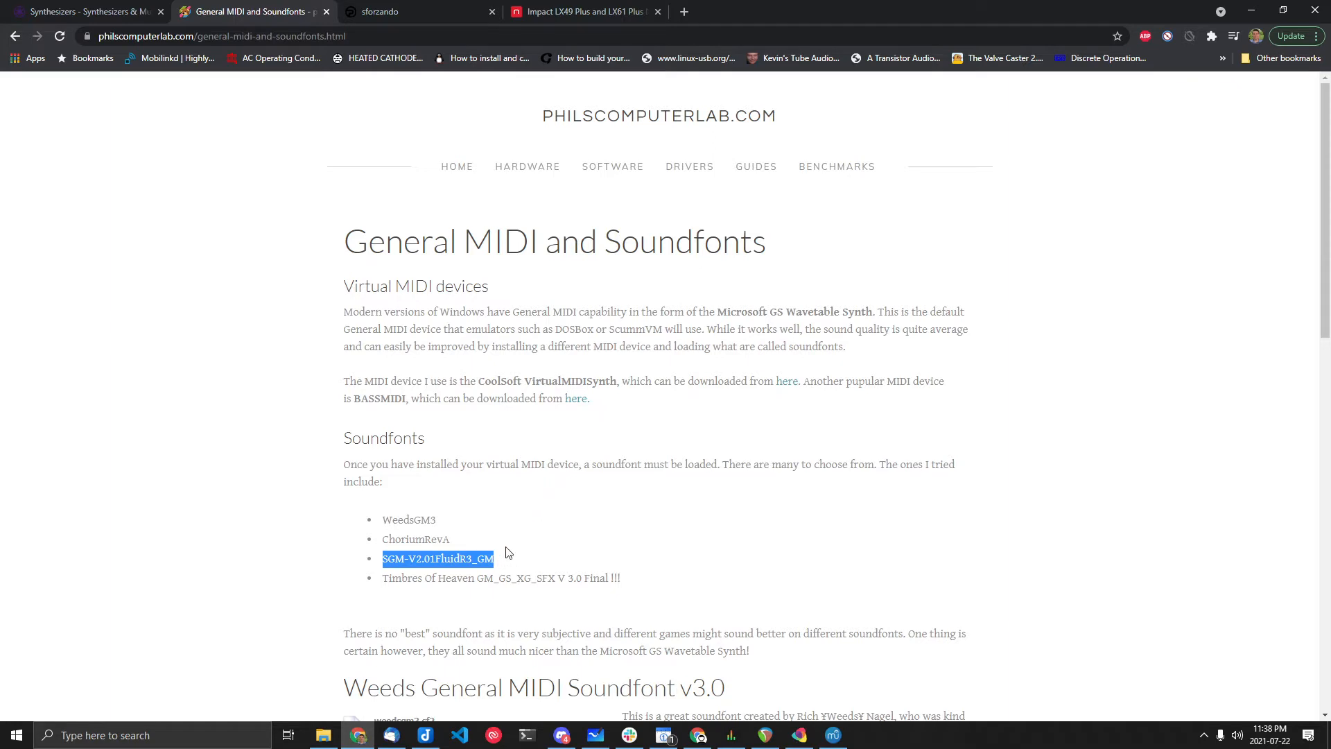
pyautogui.click(395, 15)
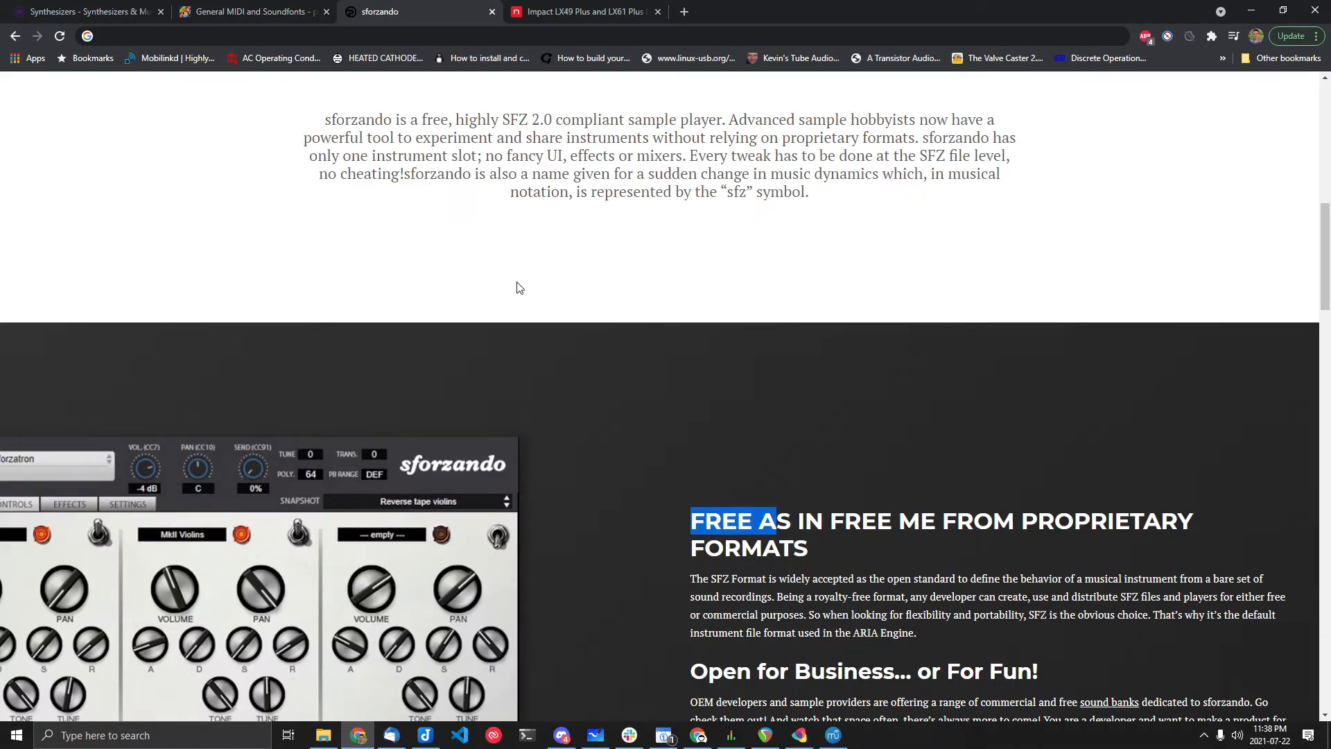
pyautogui.scroll(-3, 904, 445)
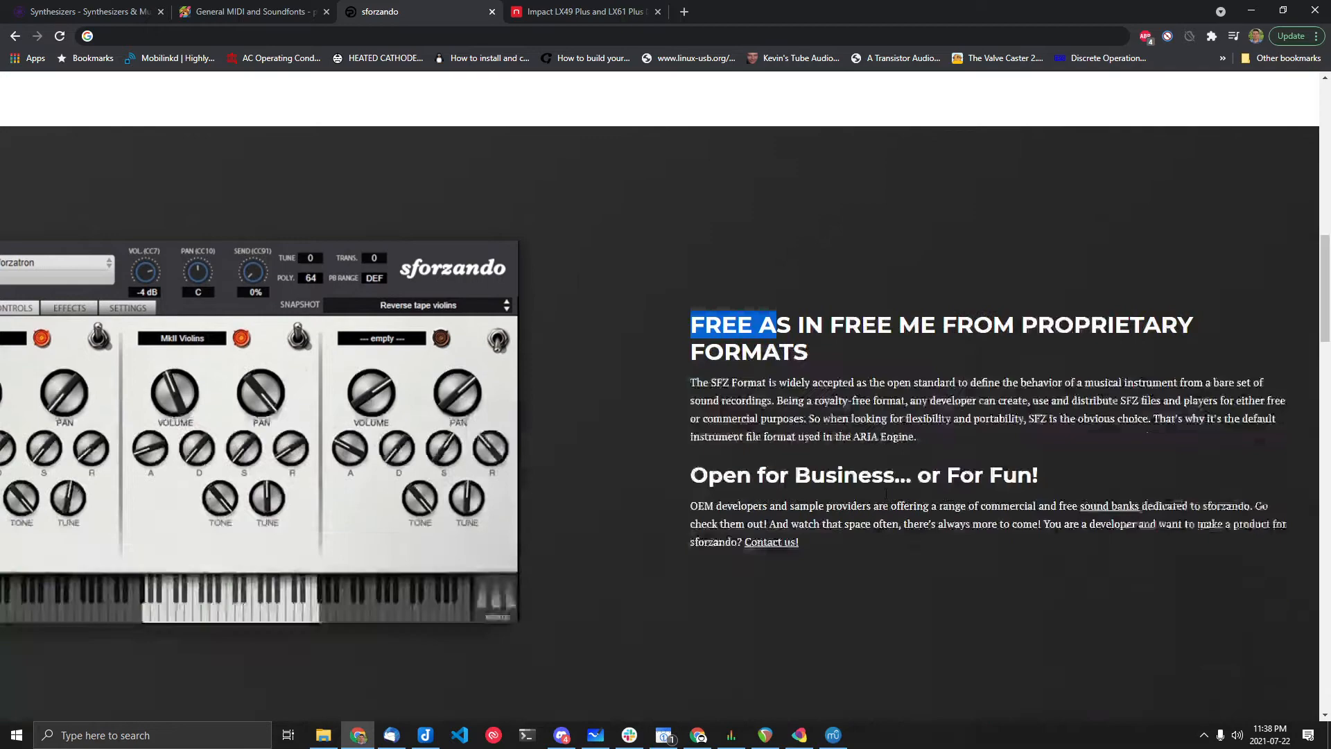
pyautogui.scroll(2, 884, 492)
pyautogui.scroll(3, 884, 492)
pyautogui.scroll(3, 625, 479)
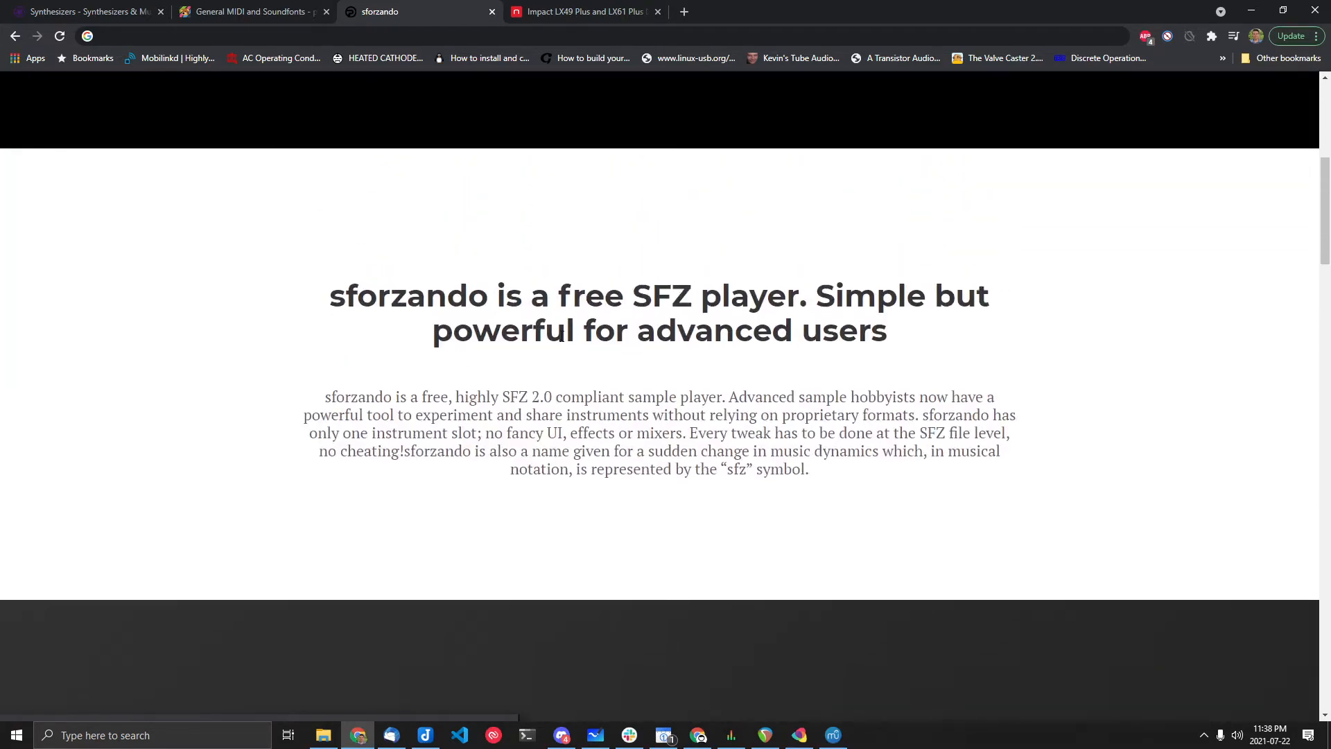
pyautogui.scroll(-2, 596, 325)
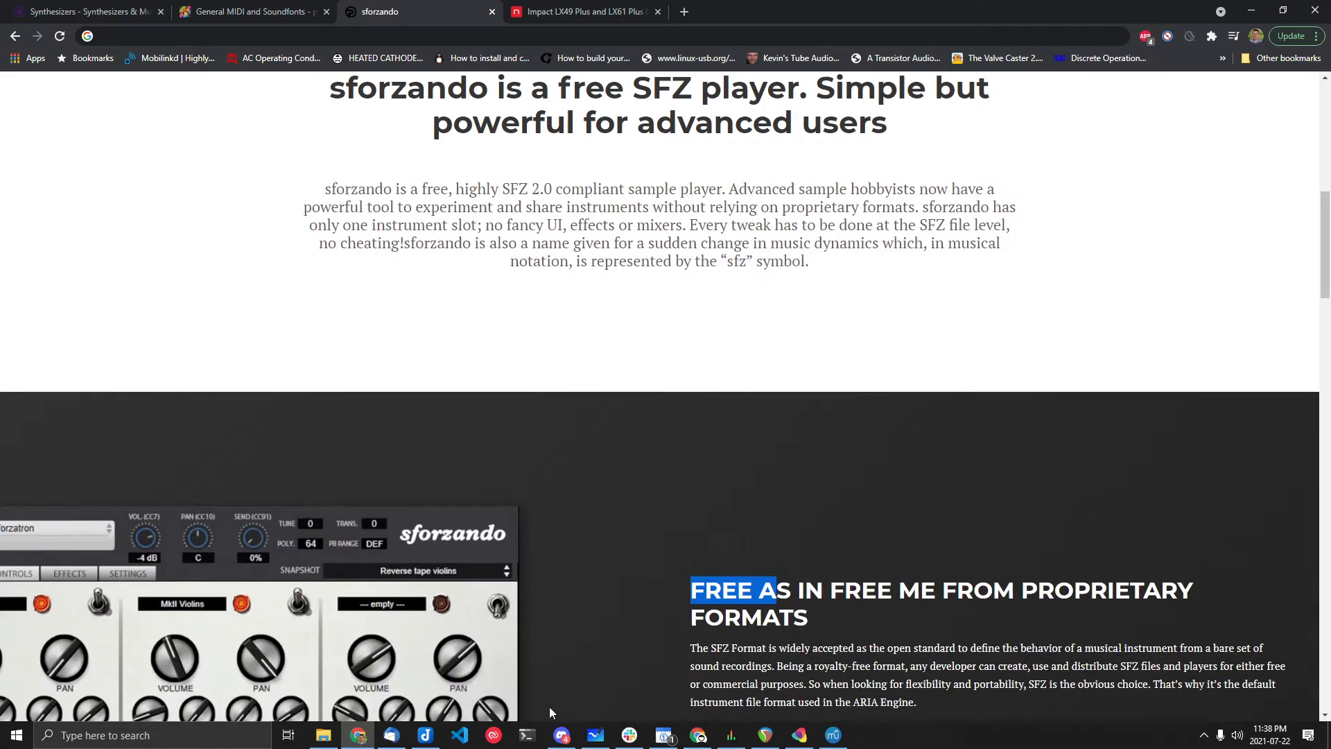
pyautogui.click(765, 735)
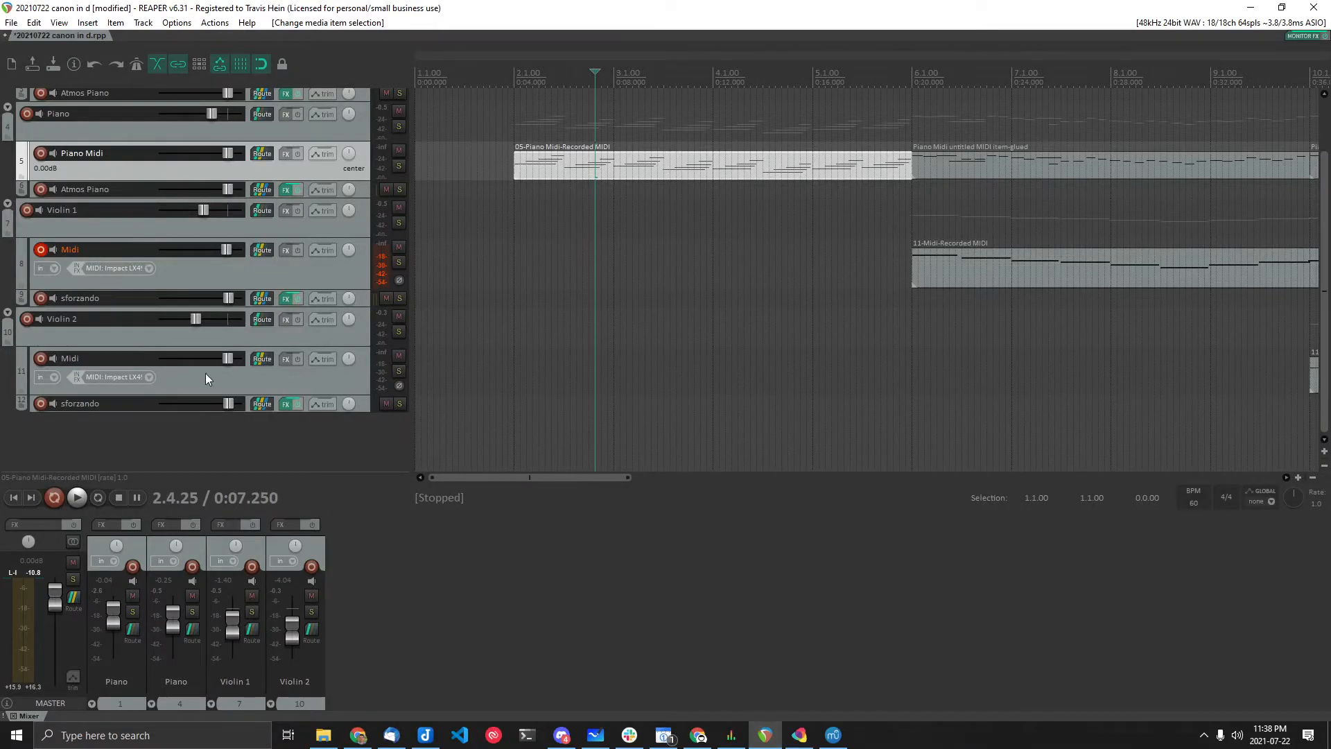
# - Check sforzando's instrument loading on track 12, keeping 048_Strings, and audition the strings sound
pyautogui.click(286, 404)
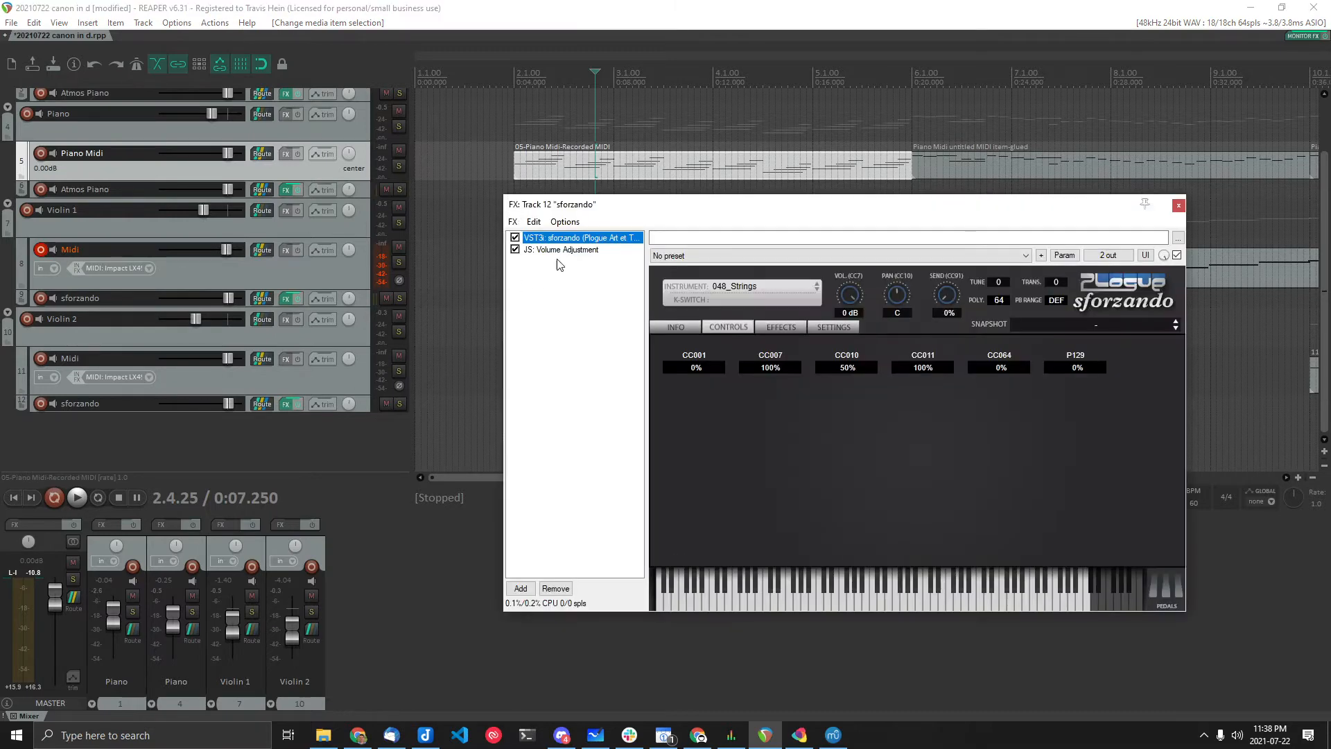
pyautogui.click(794, 286)
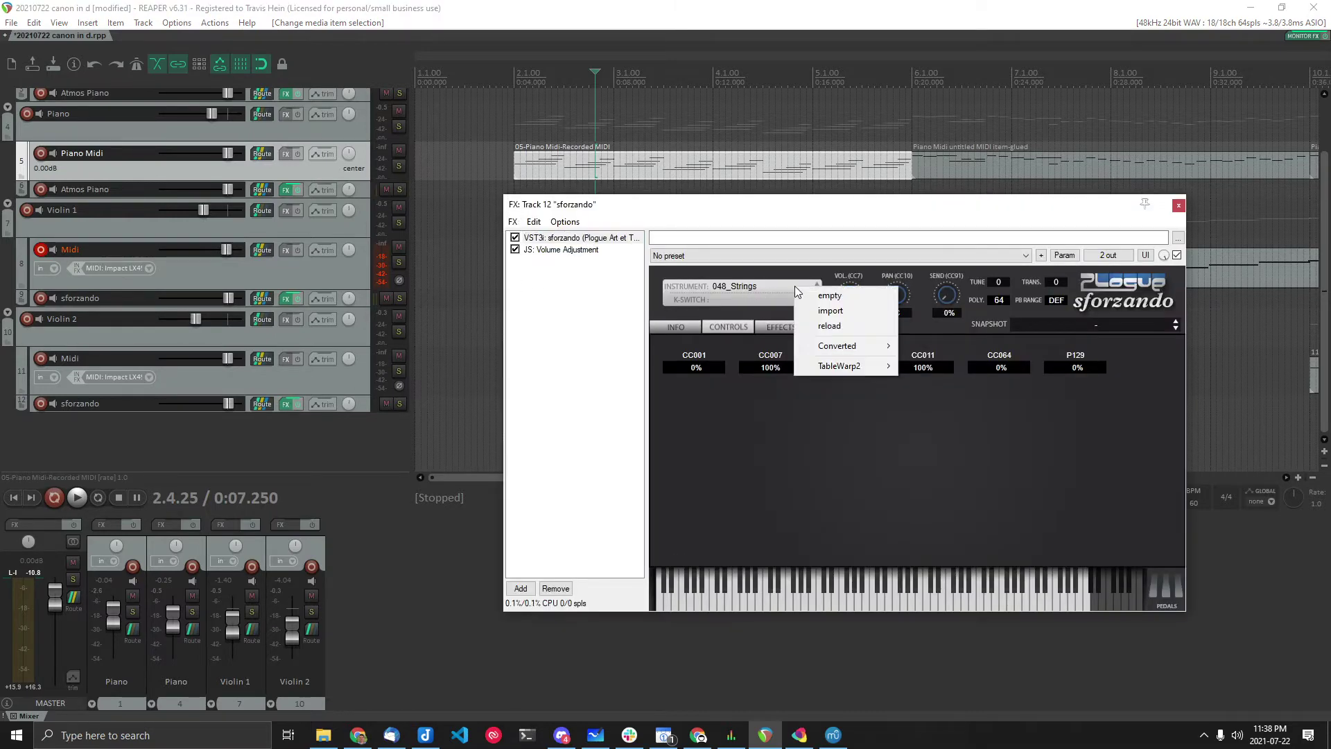
pyautogui.click(831, 311)
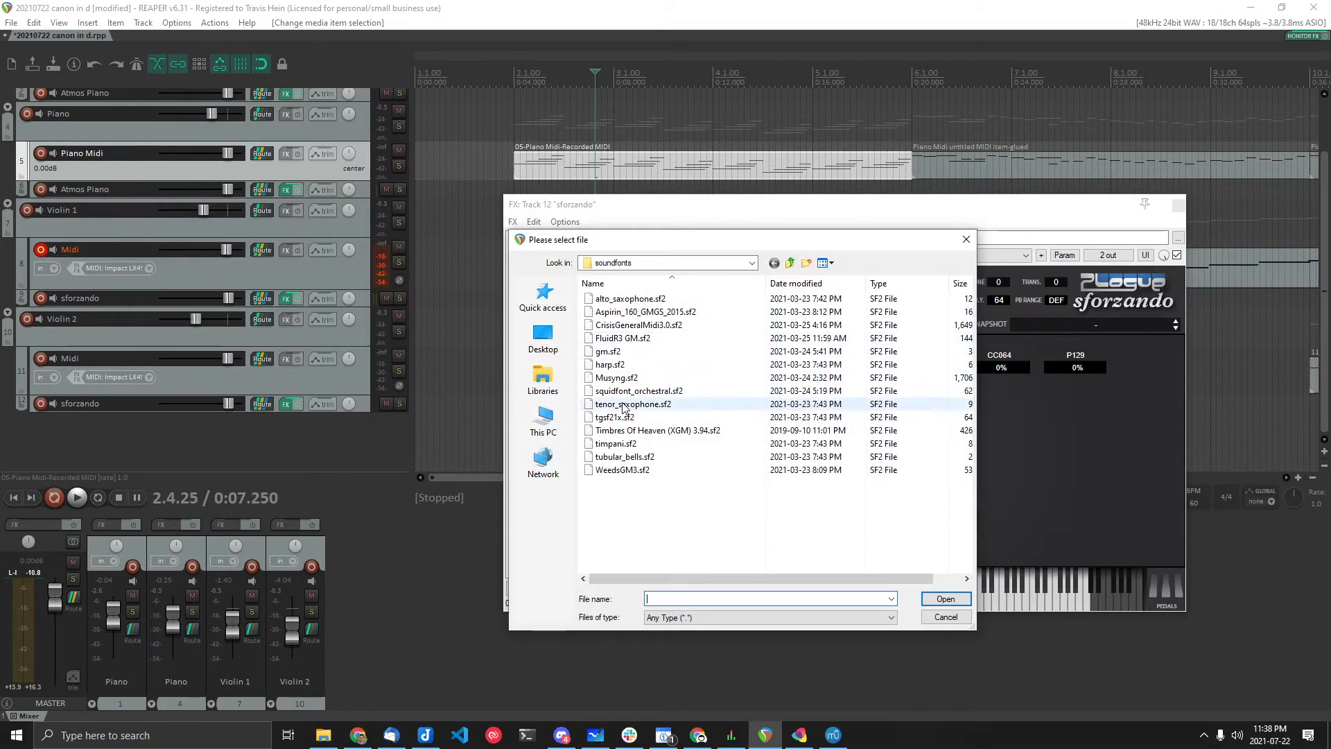
pyautogui.click(634, 456)
pyautogui.click(945, 598)
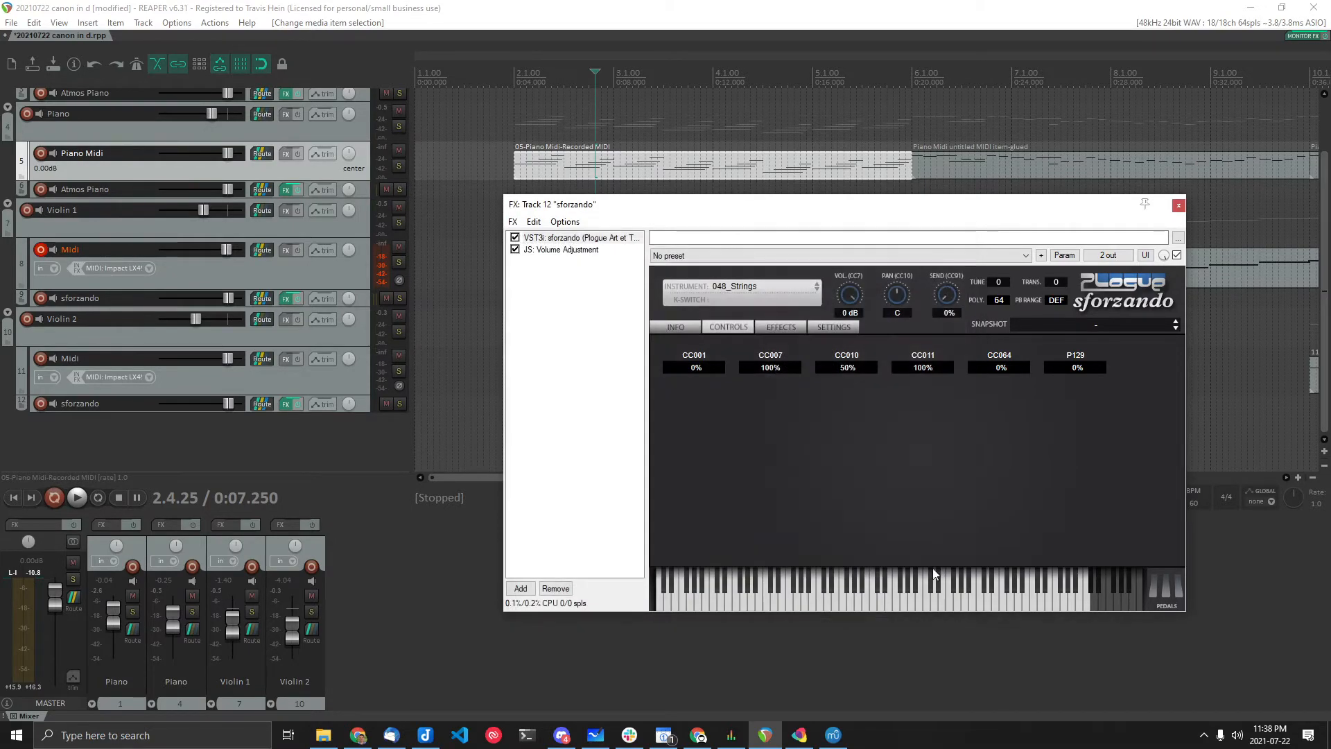
pyautogui.click(798, 288)
pyautogui.moveTo(838, 348)
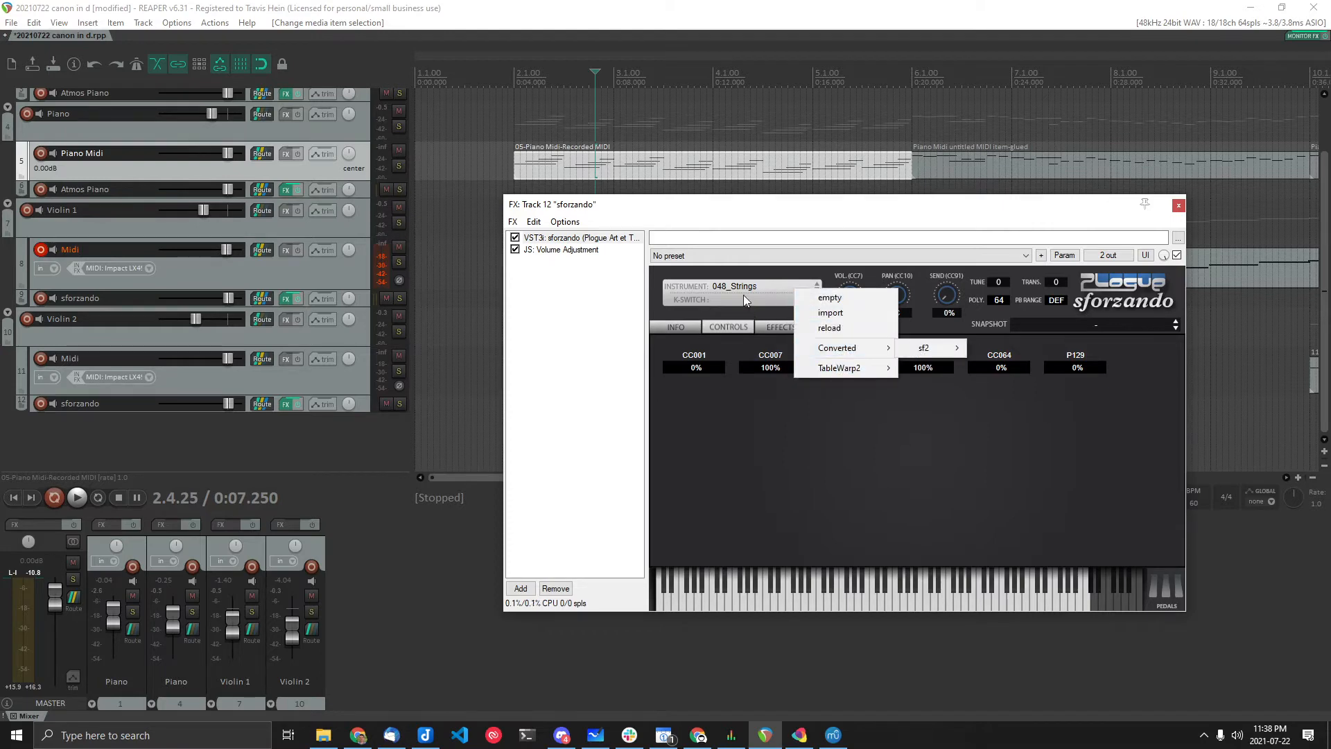
pyautogui.click(734, 422)
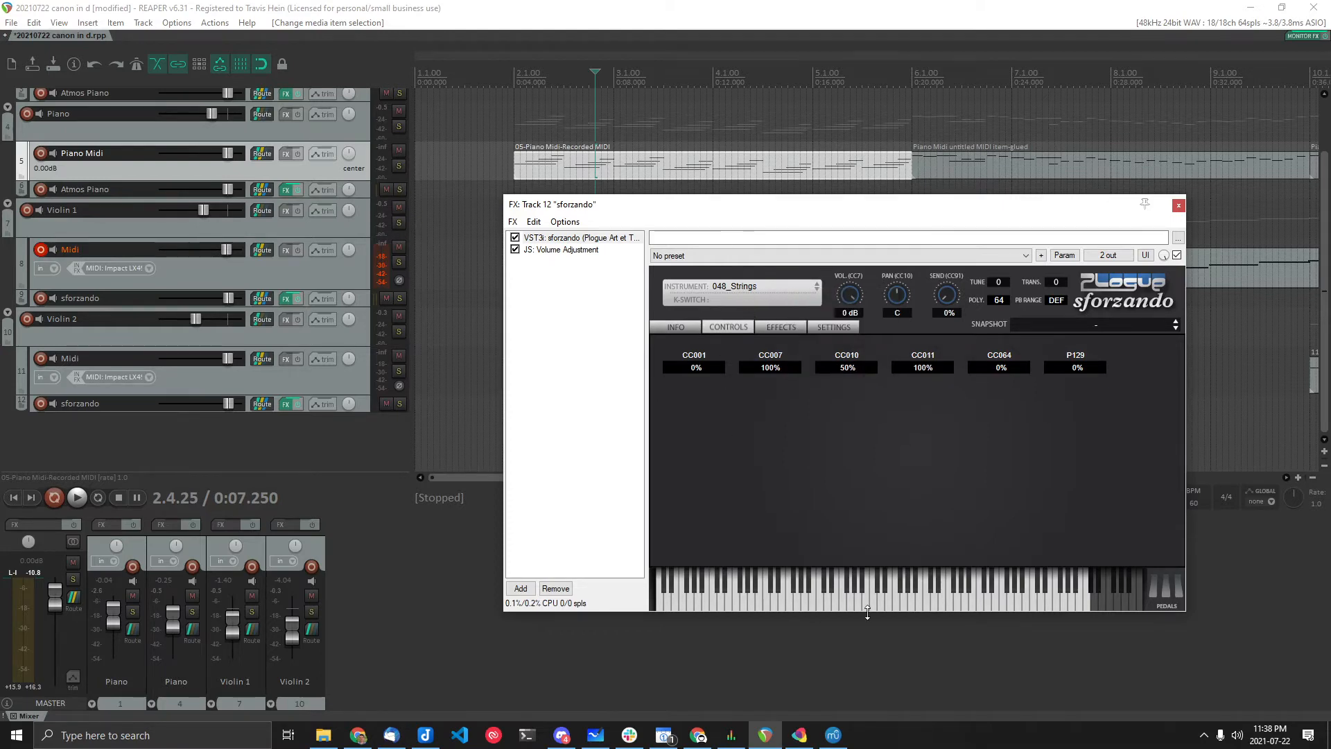
pyautogui.click(847, 595)
# - Review the JS: Volume Adjustment effect settings and close track 12's effects chain
pyautogui.click(562, 250)
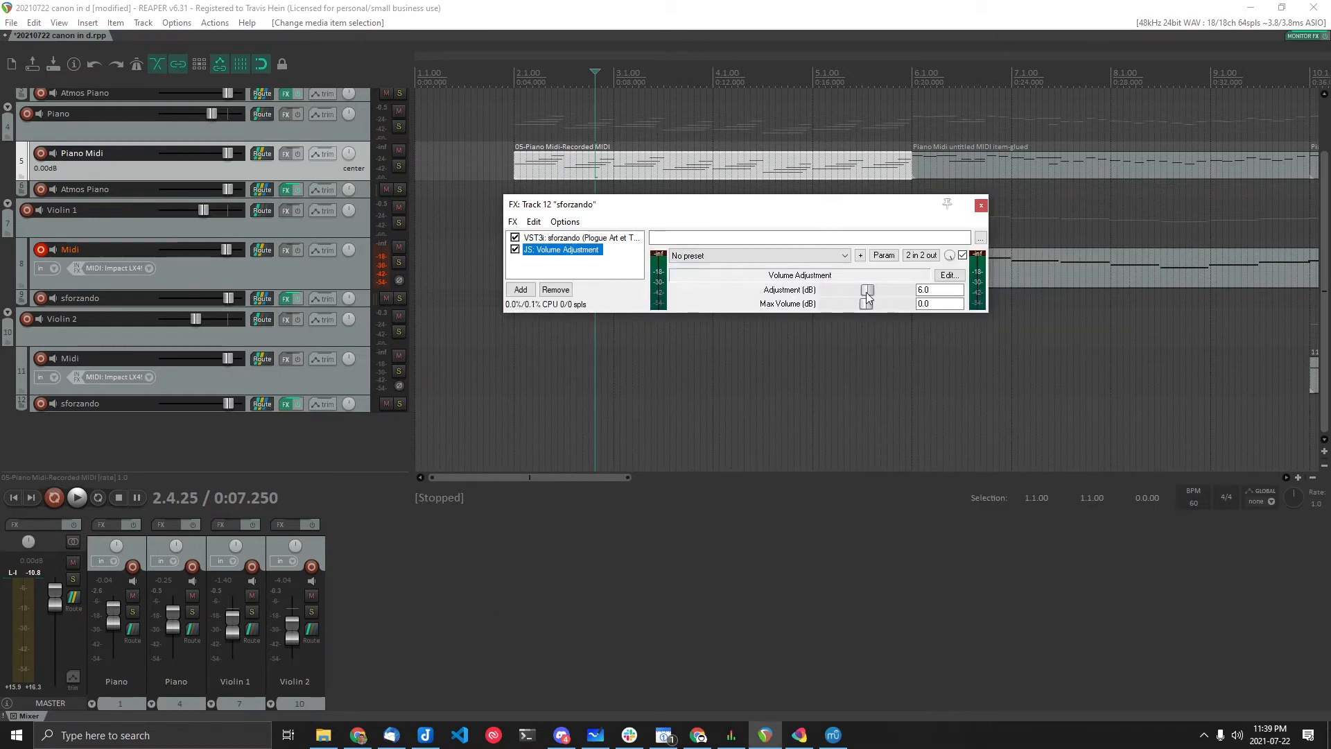
pyautogui.click(979, 204)
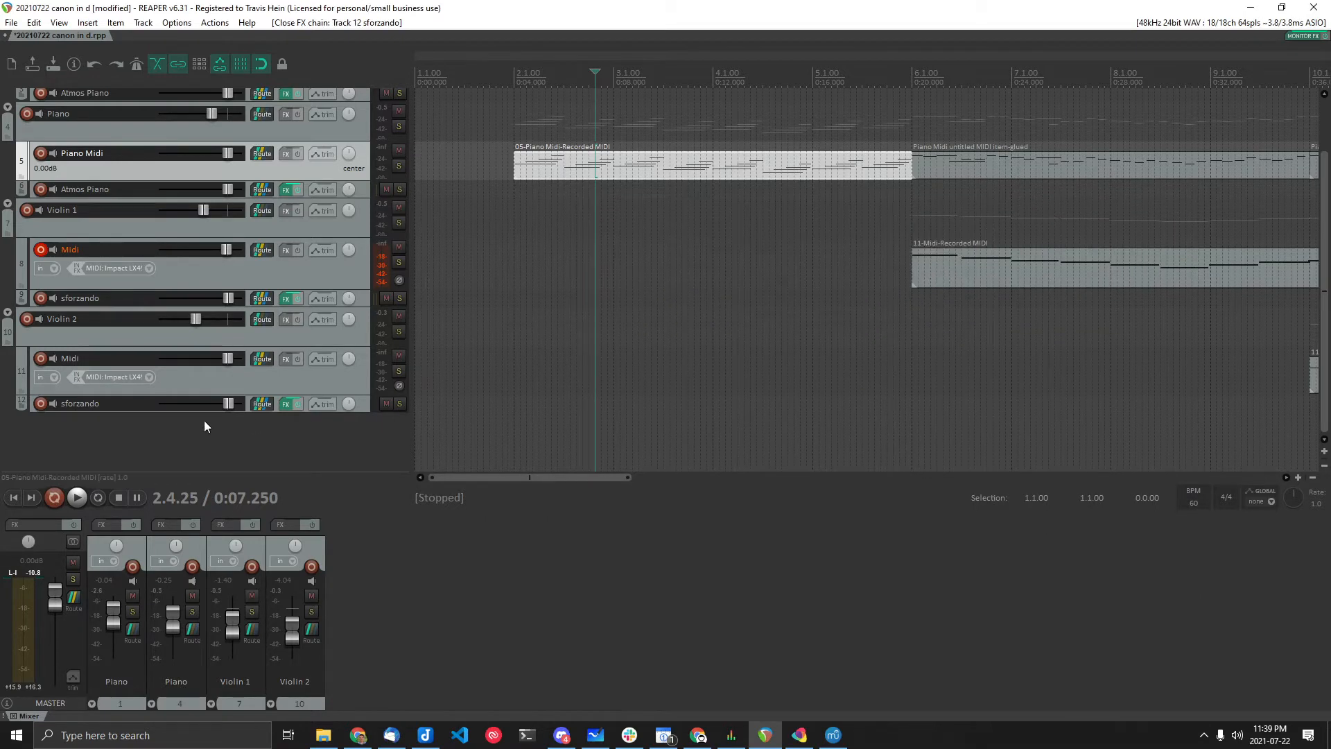
# - Select the Violin 2 MIDI track to confirm its record-armed Impact LX49+ input
pyautogui.click(311, 384)
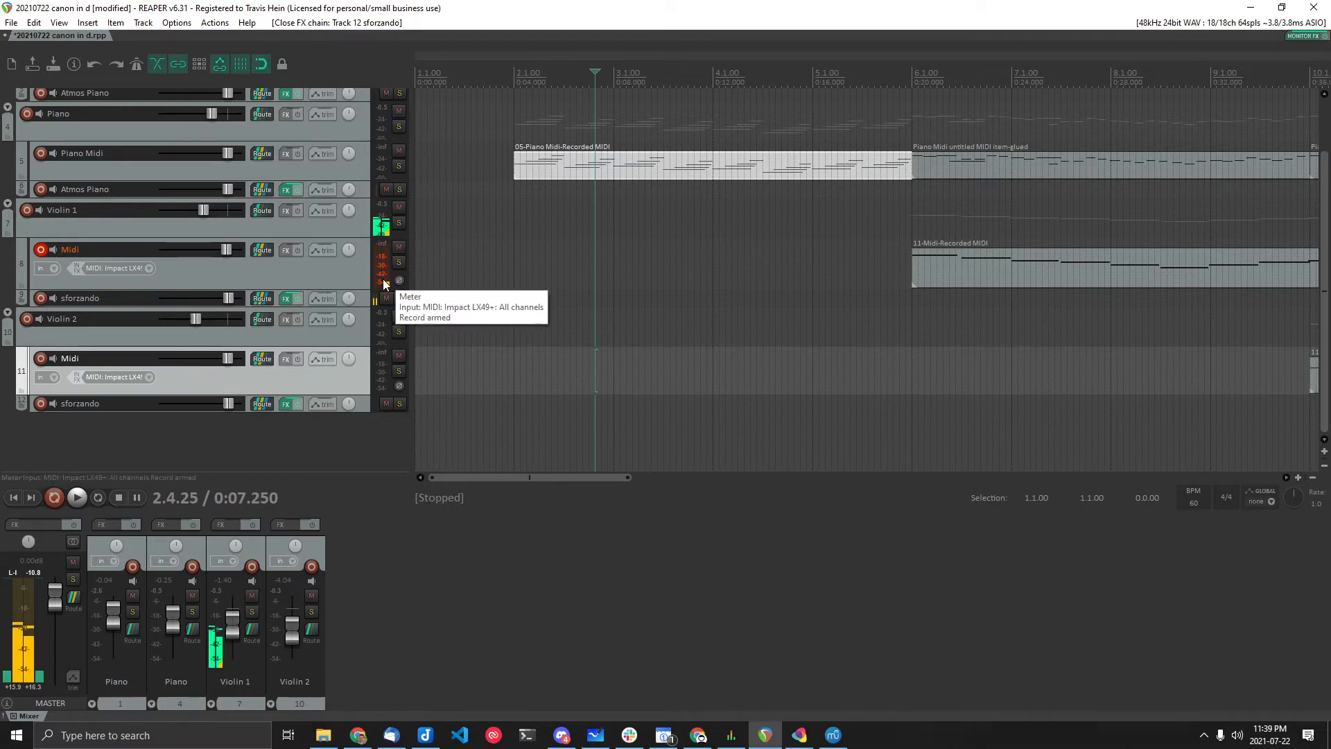
# - Read the Nektar Impact LX49+ product page in Chrome, then return to REAPER
pyautogui.click(357, 734)
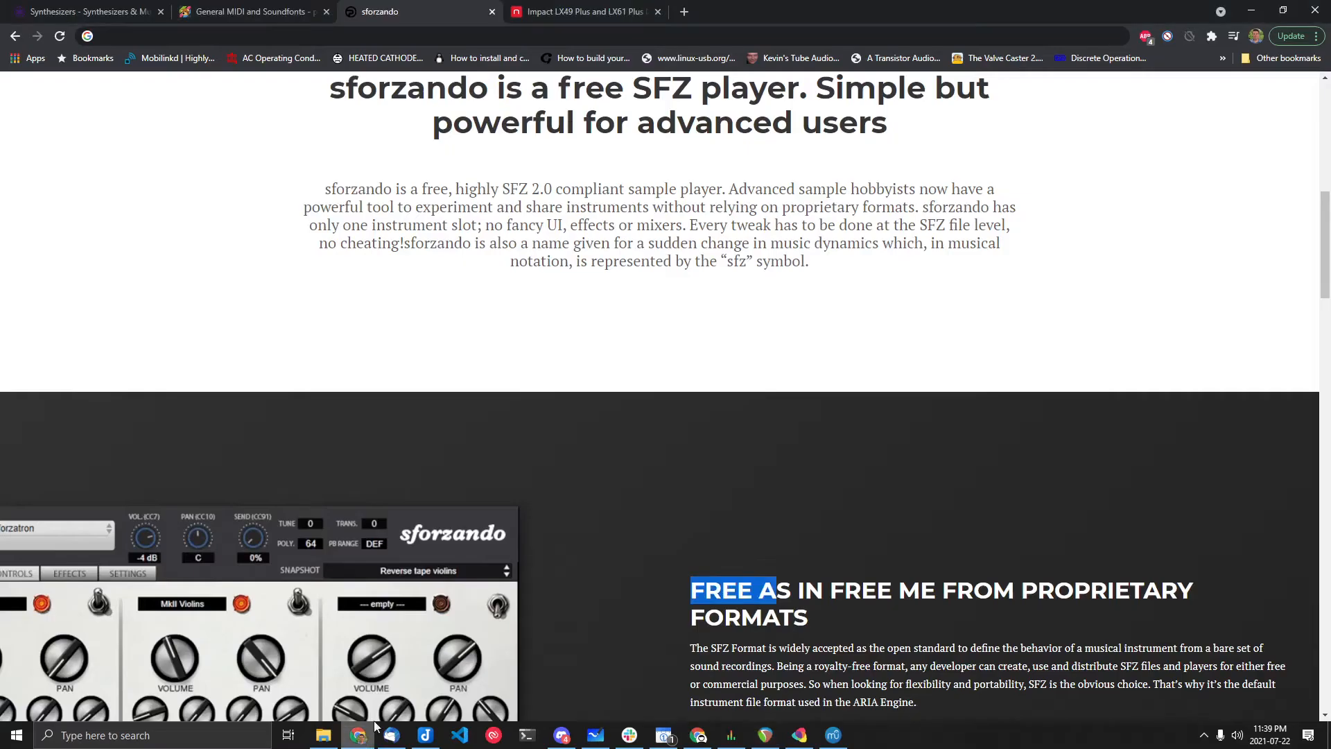
pyautogui.click(548, 8)
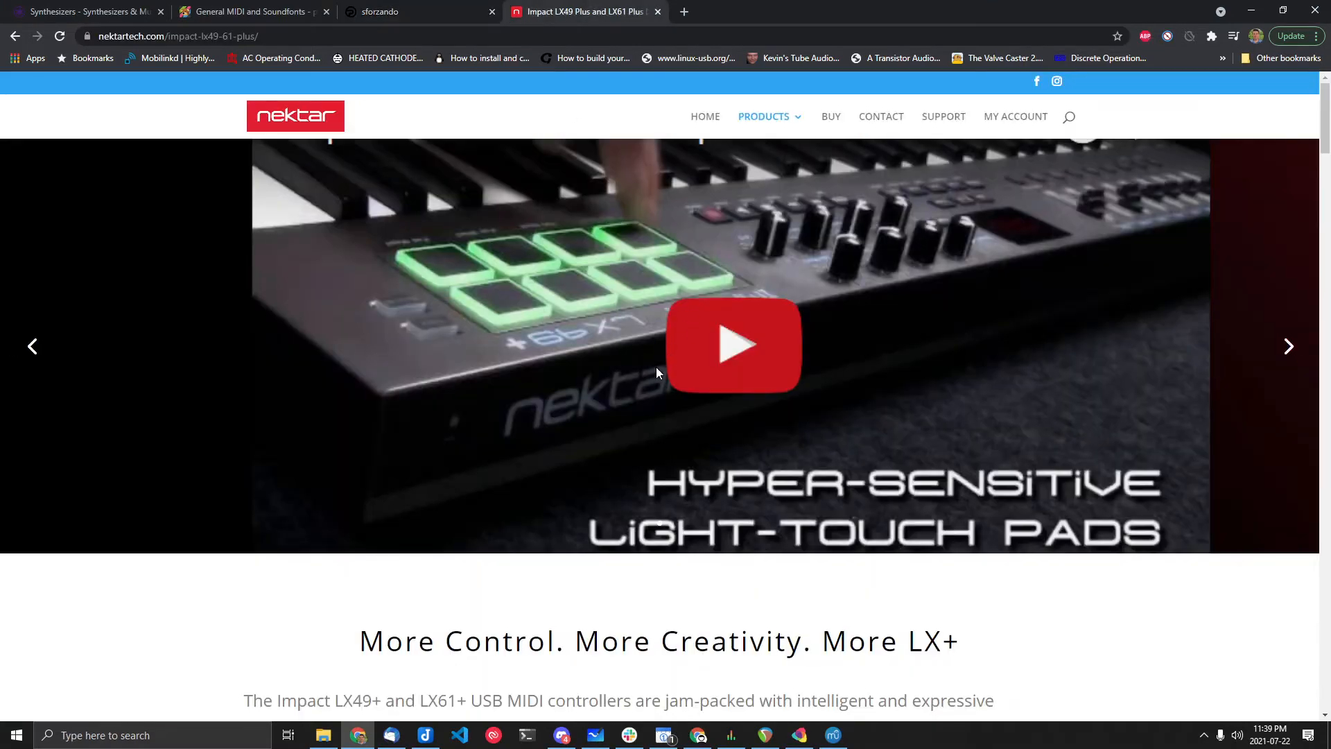
pyautogui.scroll(-5, 656, 367)
pyautogui.scroll(-5, 657, 367)
pyautogui.scroll(-8, 656, 367)
pyautogui.scroll(-5, 656, 367)
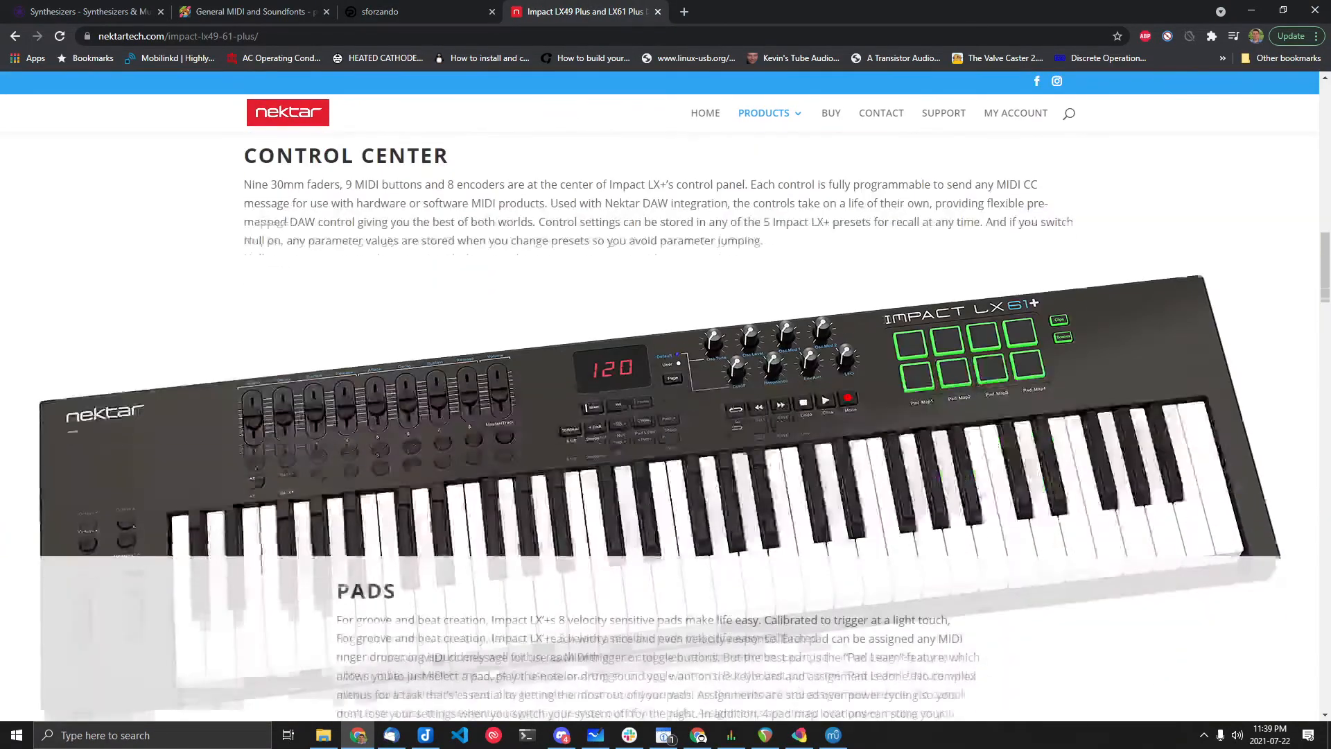
pyautogui.scroll(-3, 507, 451)
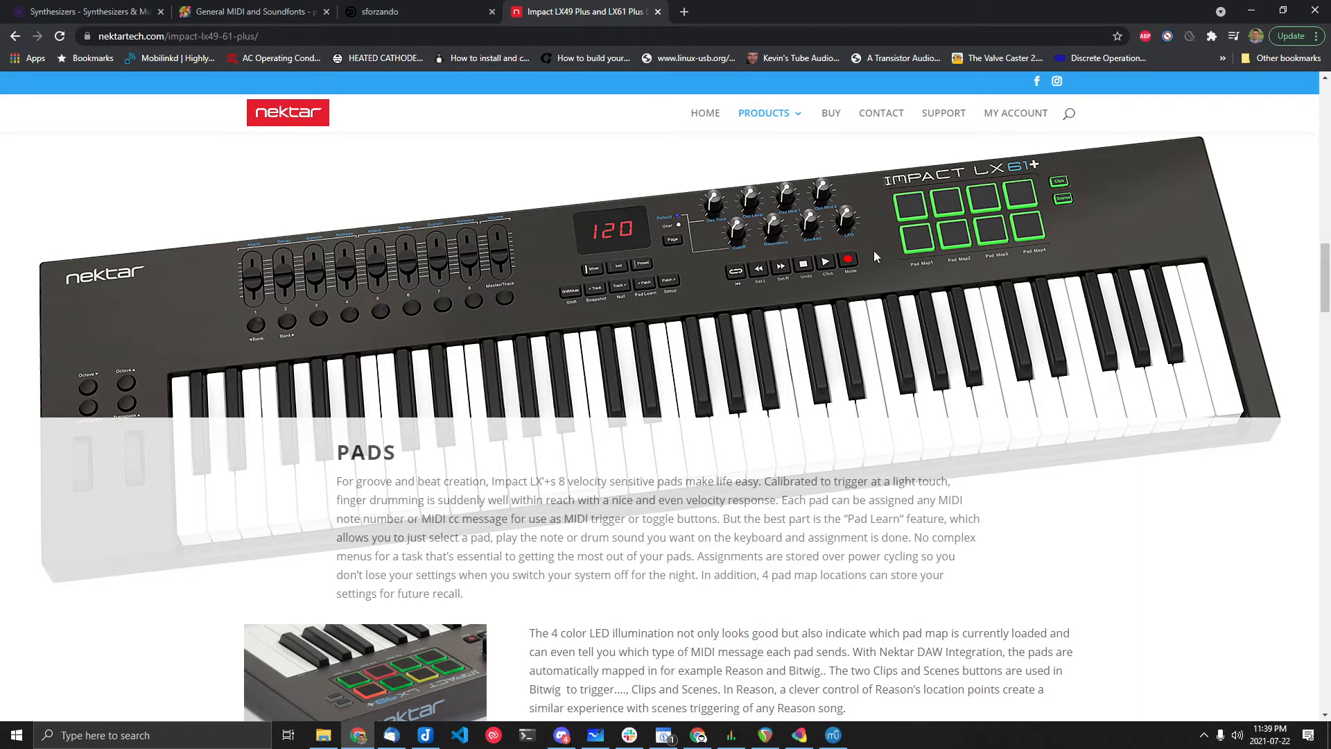
pyautogui.click(766, 736)
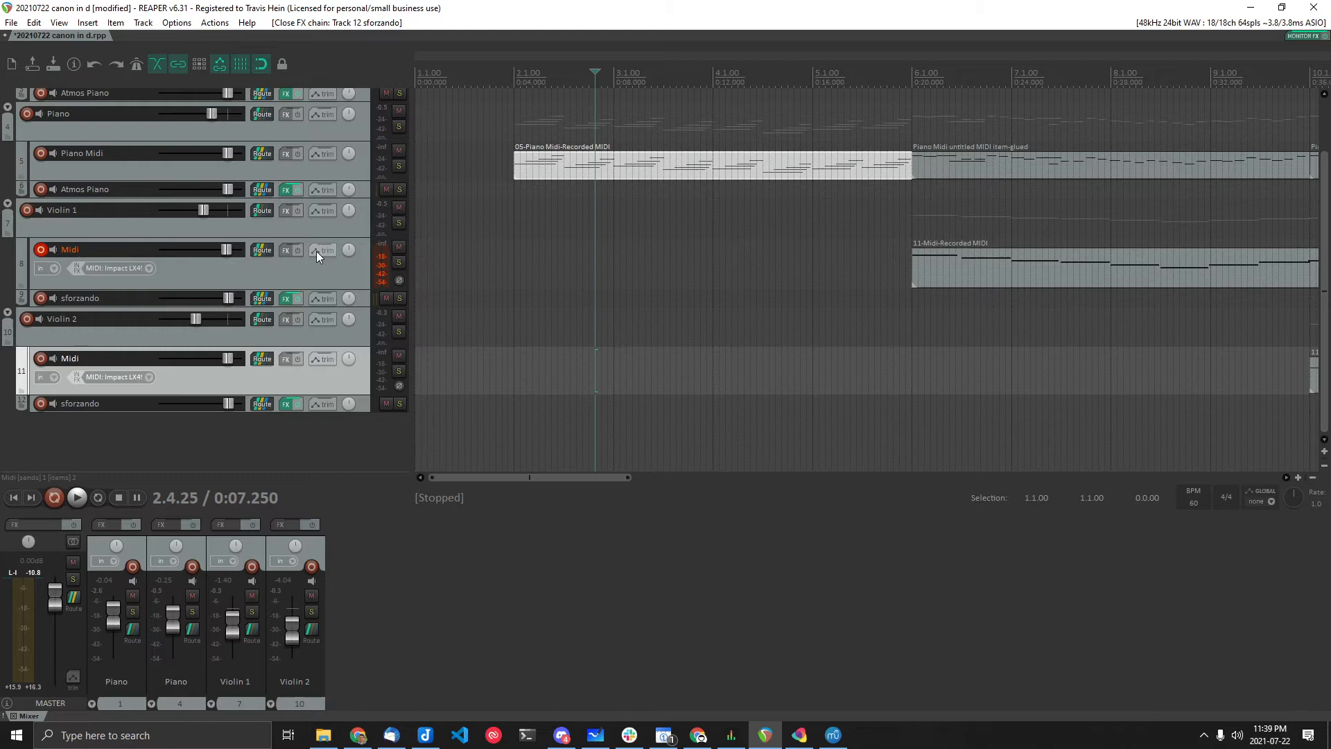
pyautogui.click(260, 250)
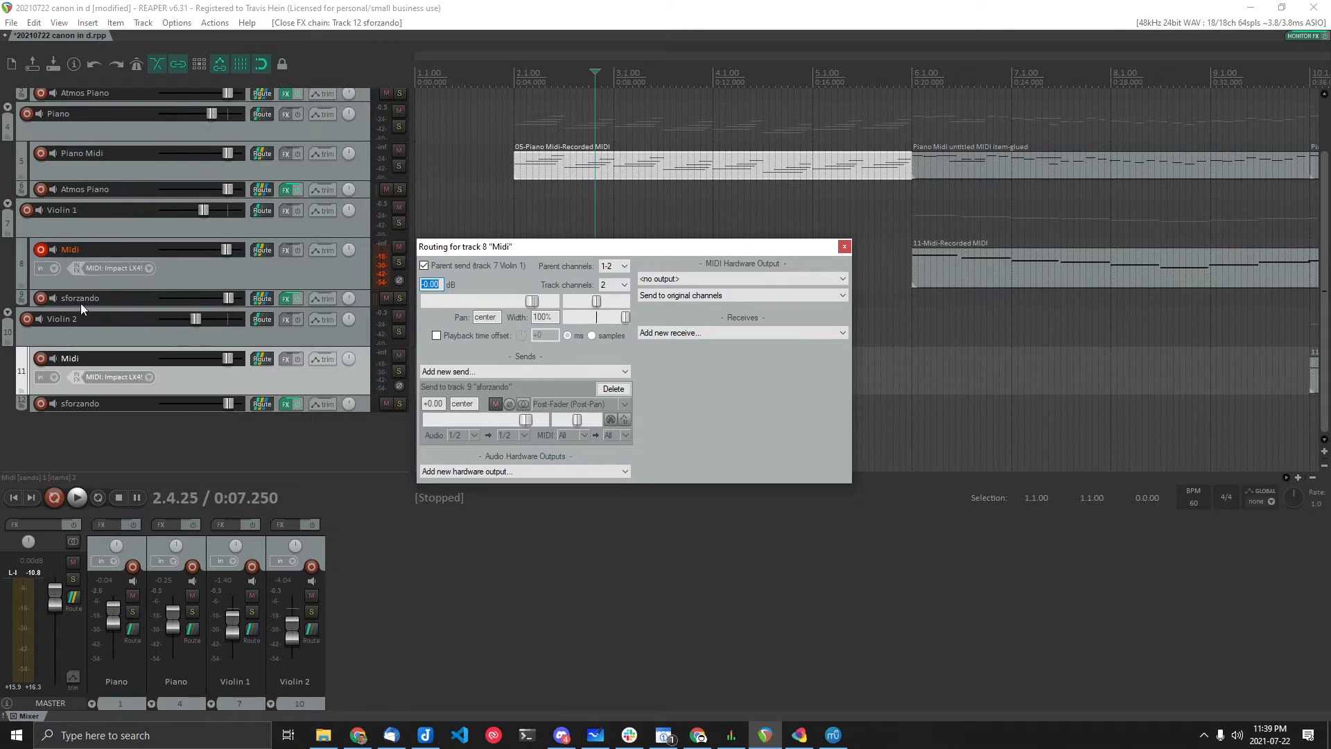
pyautogui.click(845, 247)
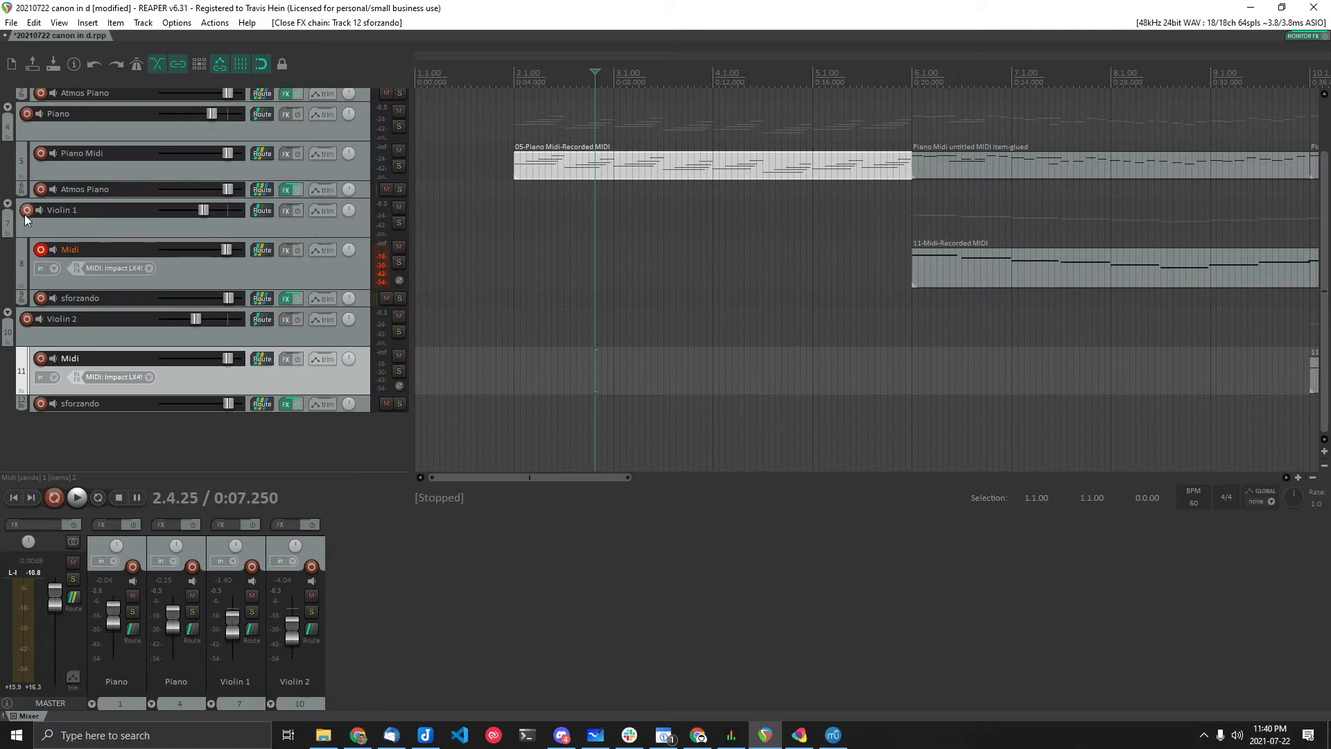
# - Check Violin 1's track options, zoom out the arrangement and nudge the violin MIDI volume
pyautogui.rightClick(118, 221)
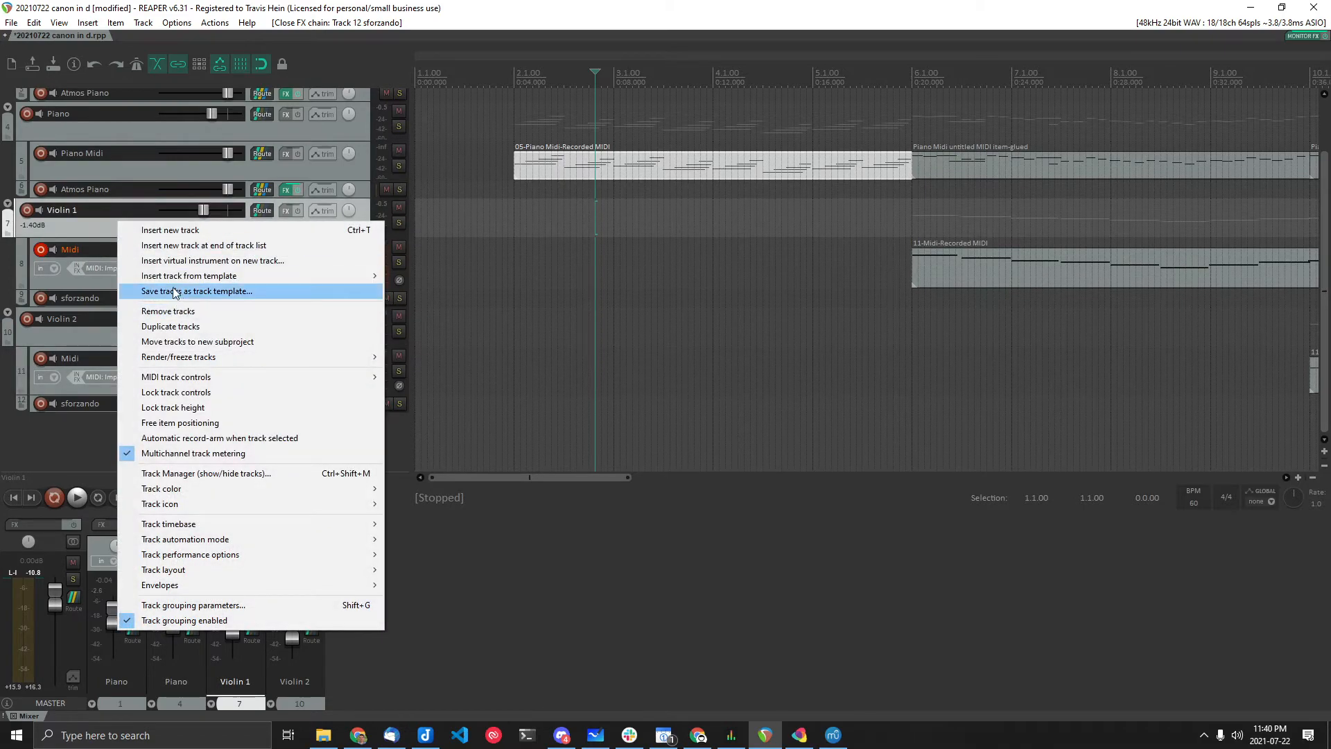
pyautogui.click(70, 228)
pyautogui.scroll(-2, 569, 276)
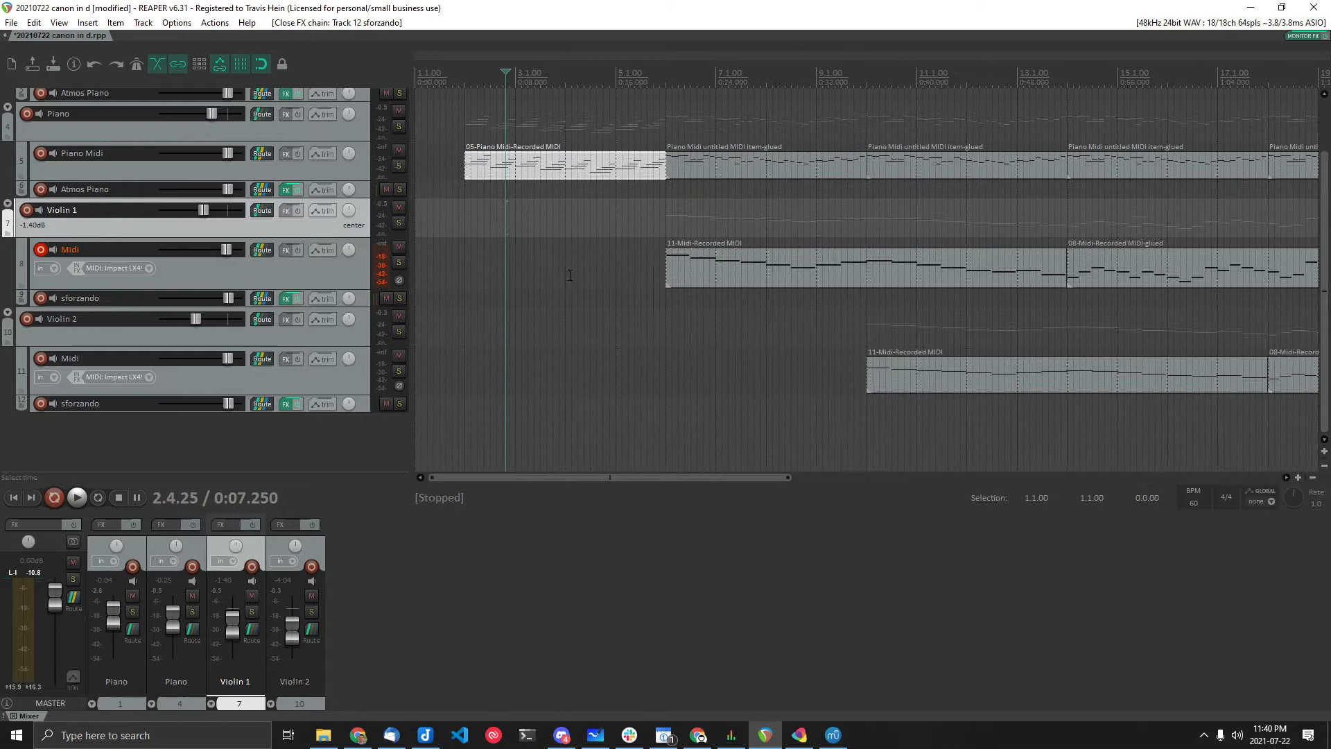
pyautogui.scroll(-2, 535, 289)
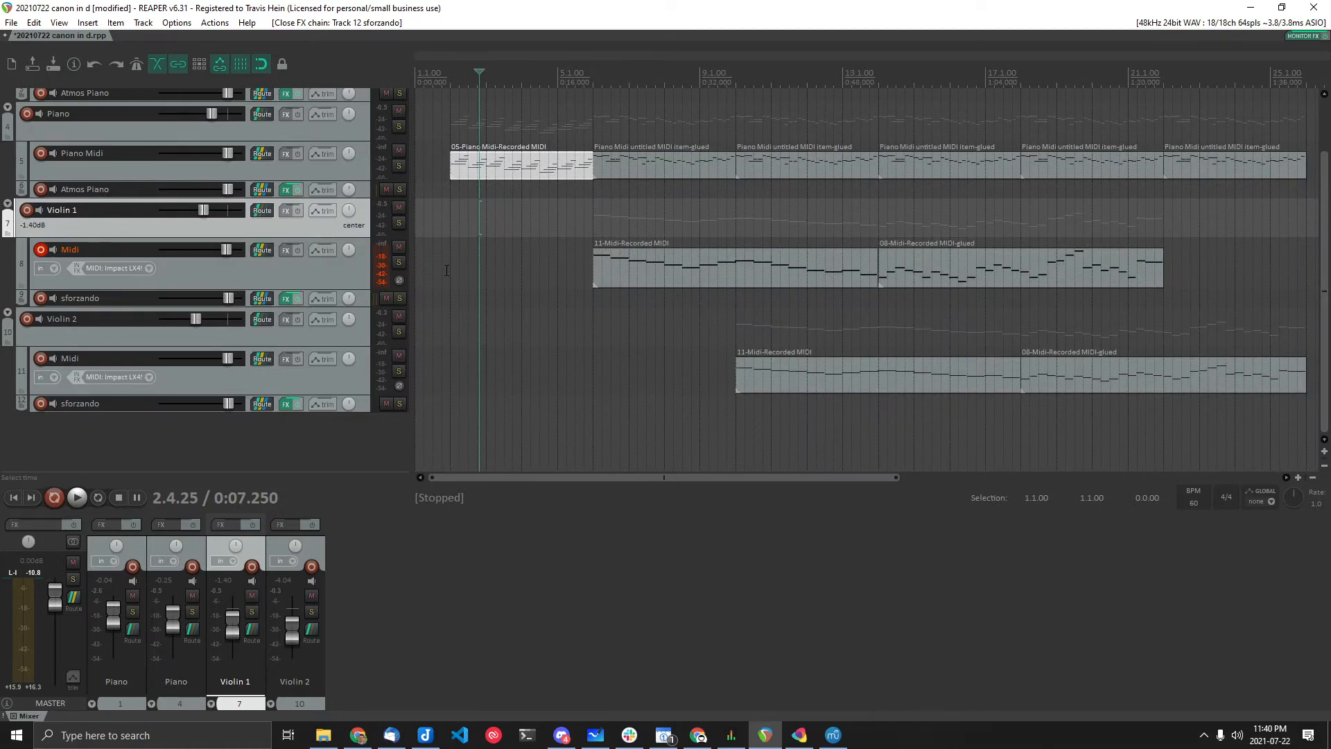
pyautogui.click(832, 735)
pyautogui.moveTo(227, 250); pyautogui.dragTo(227, 253)
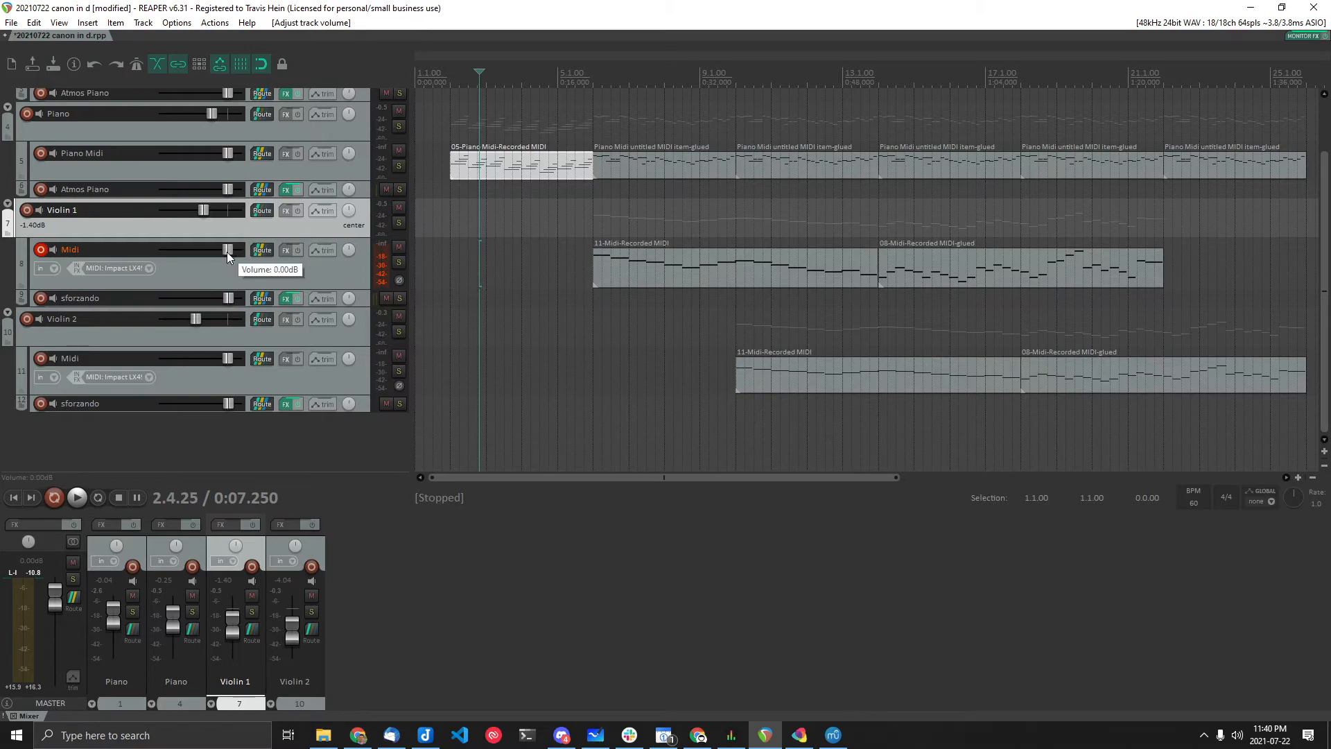
pyautogui.scroll(2, 20, 283)
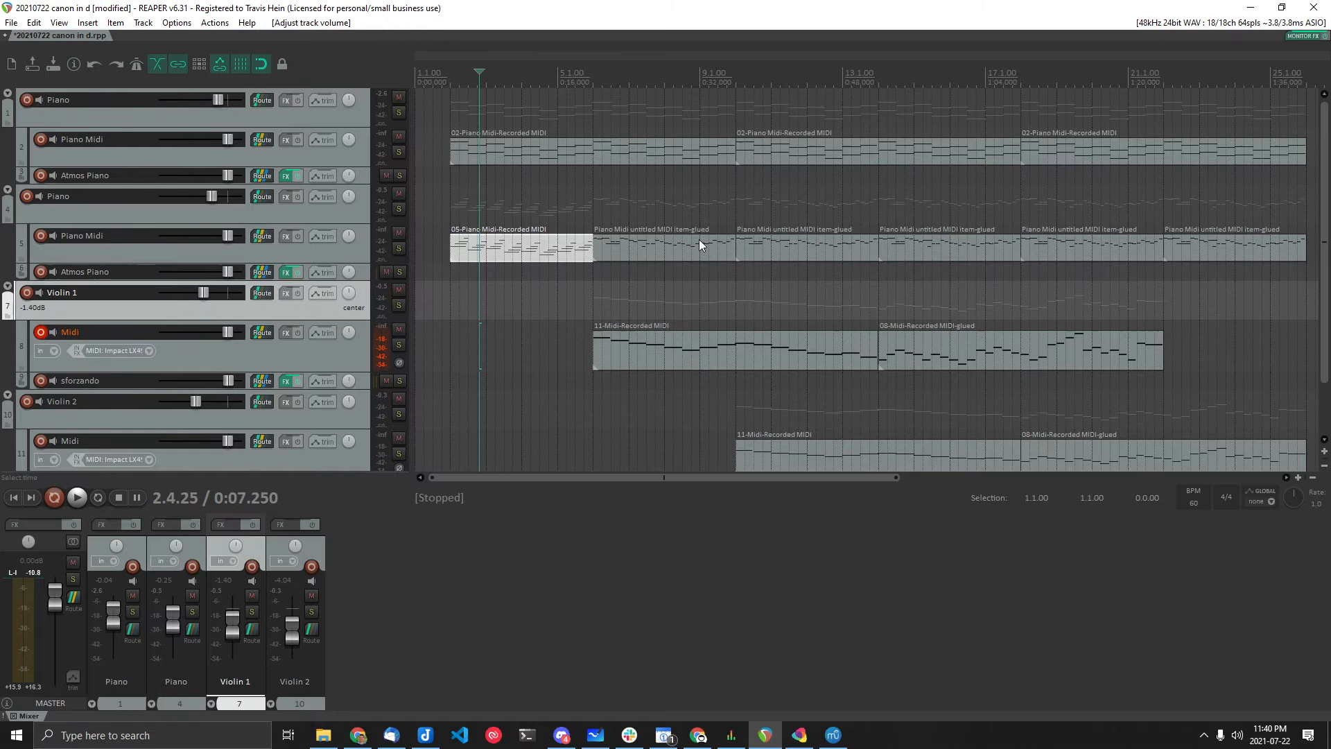
# - Play the song from near the start with Violin 1 volume lowered, then stop at the project start
pyautogui.click(443, 352)
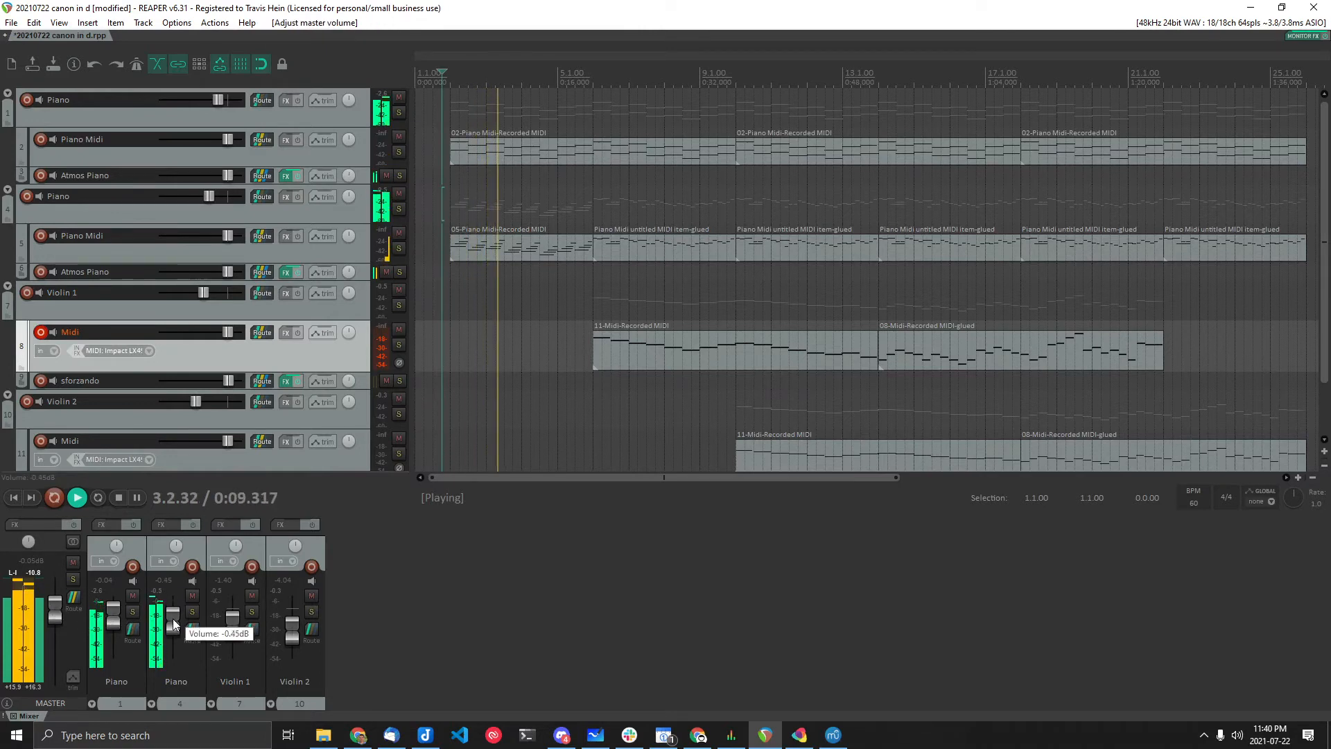
pyautogui.scroll(-1, 173, 619)
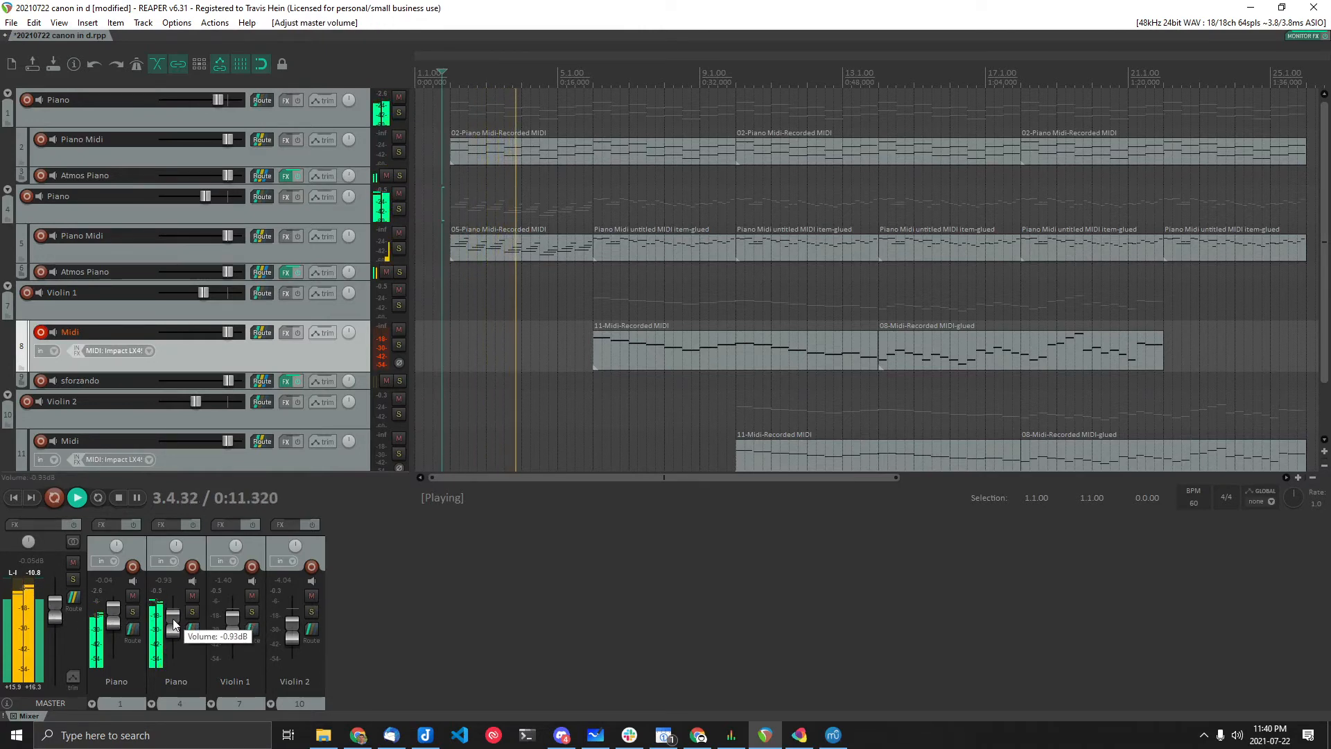
pyautogui.scroll(-1, 174, 619)
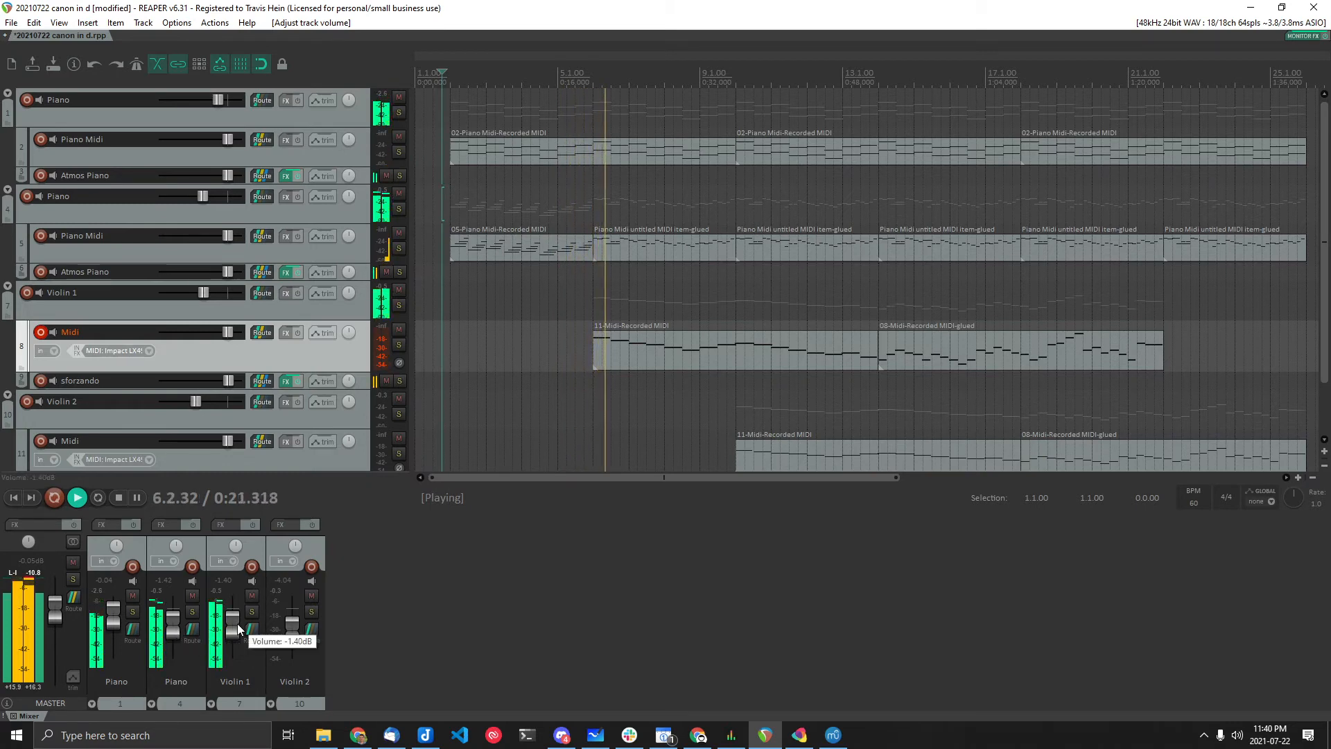
pyautogui.moveTo(237, 623); pyautogui.dragTo(111, 624)
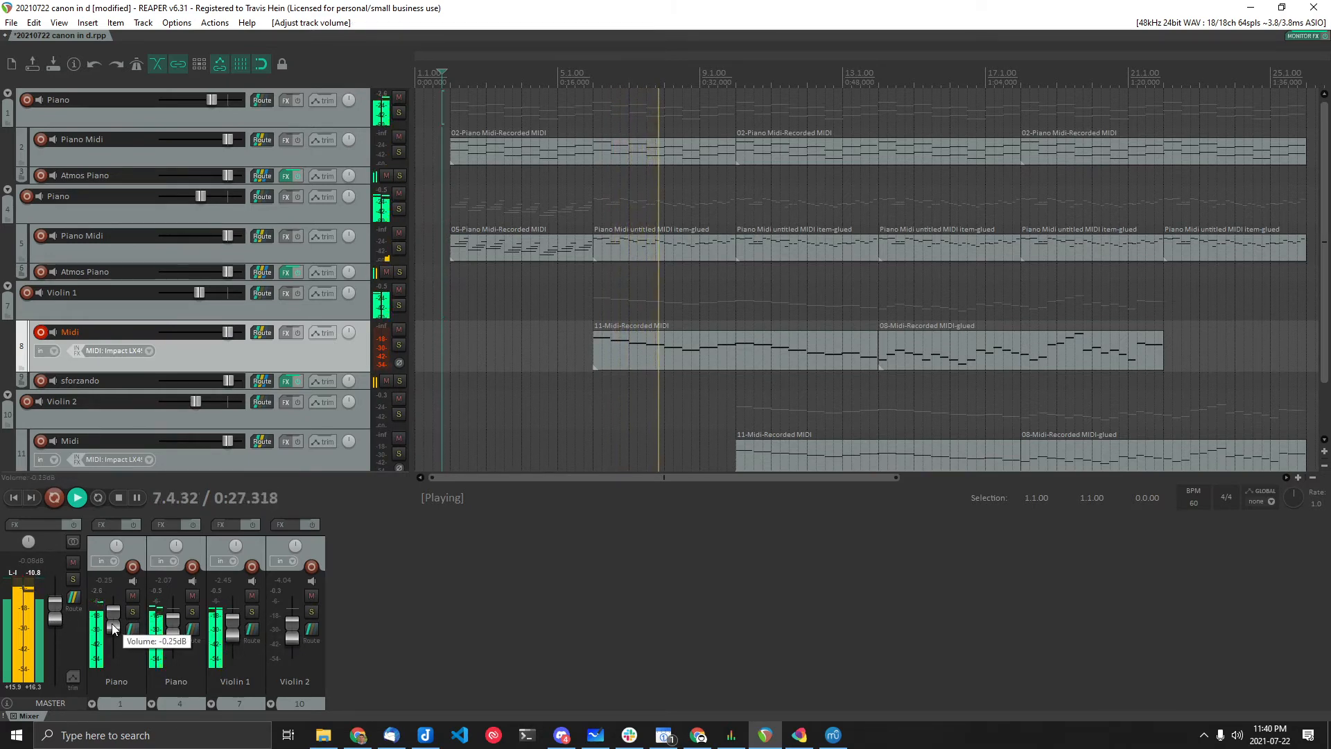
pyautogui.scroll(-2, 111, 623)
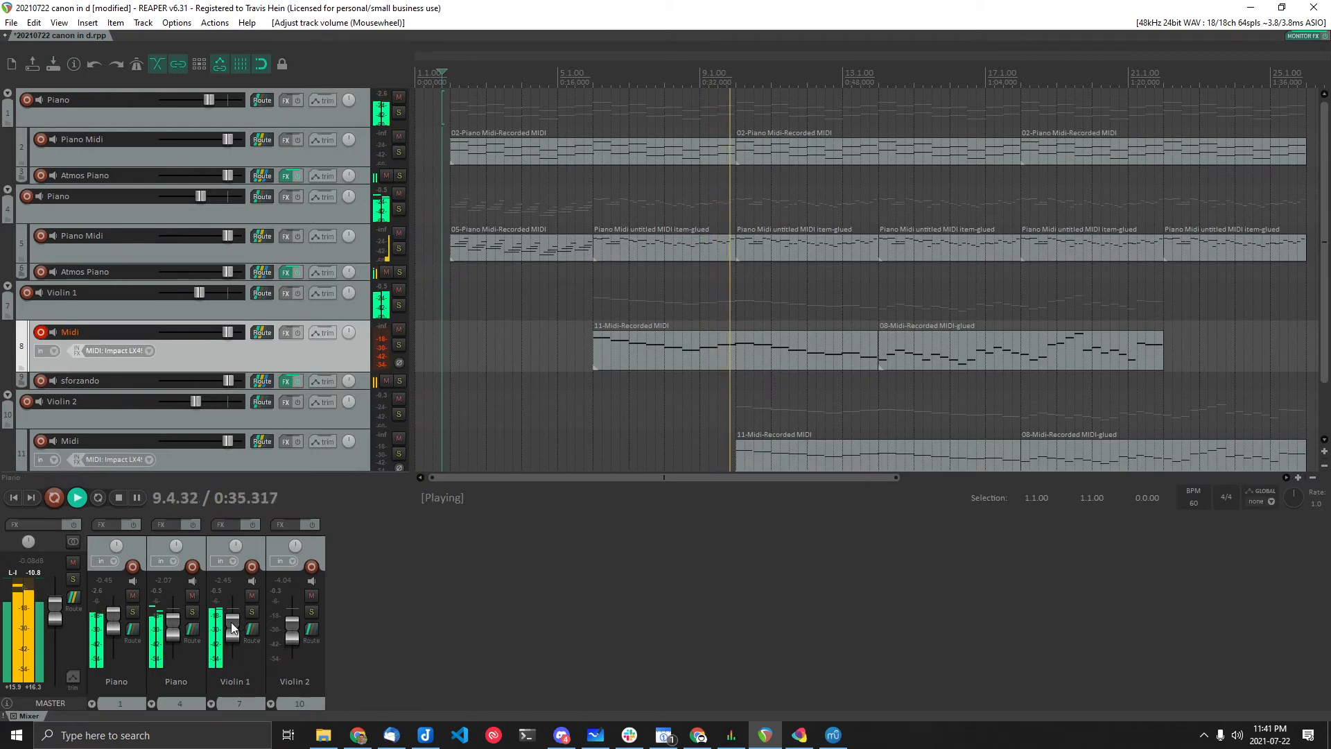
pyautogui.moveTo(54, 613)
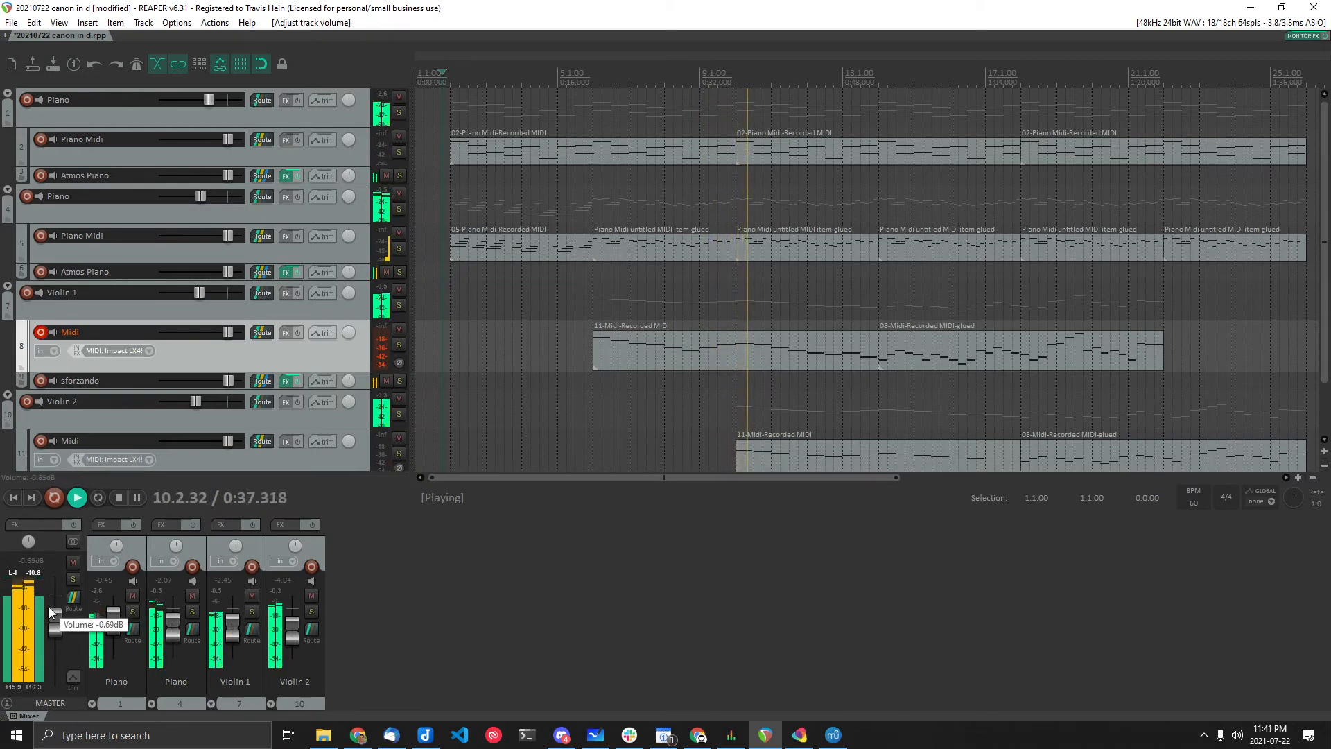
pyautogui.scroll(-2, 48, 606)
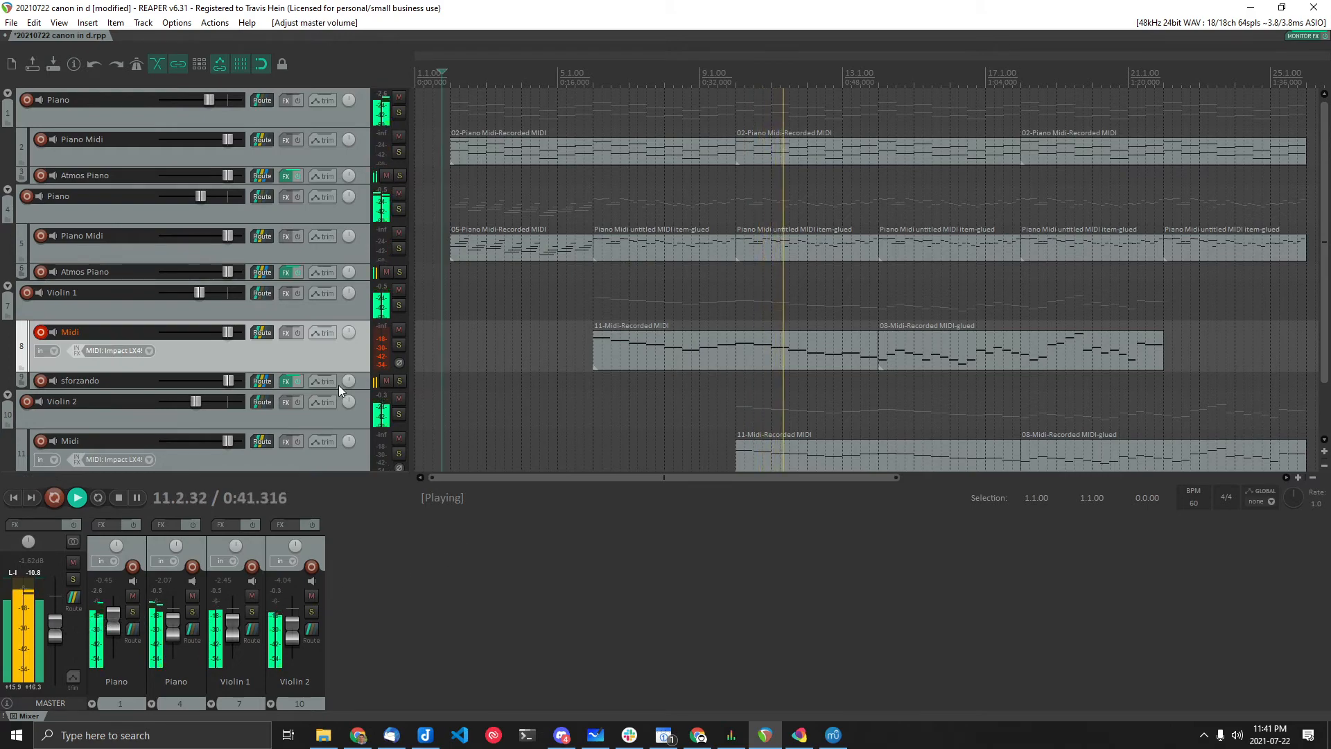
pyautogui.scroll(1, 208, 354)
pyautogui.scroll(-1, 104, 354)
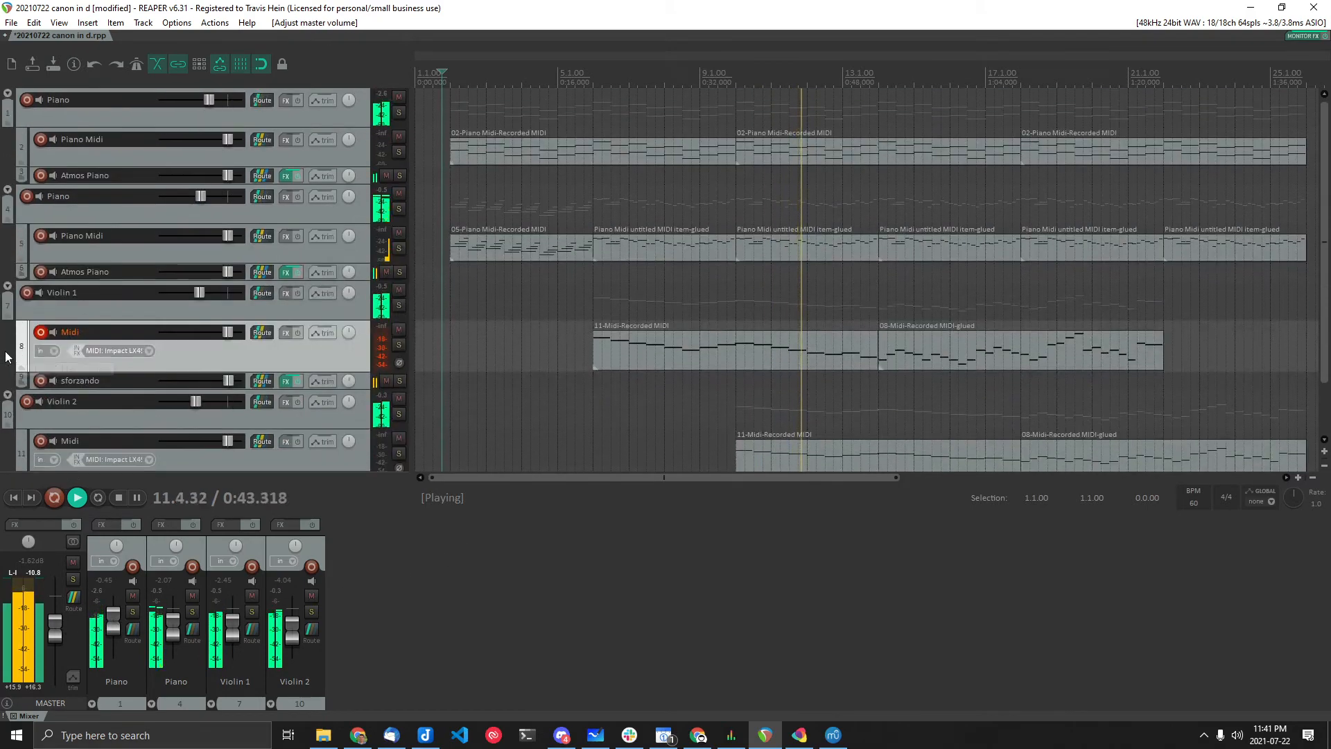
pyautogui.scroll(-1, 5, 351)
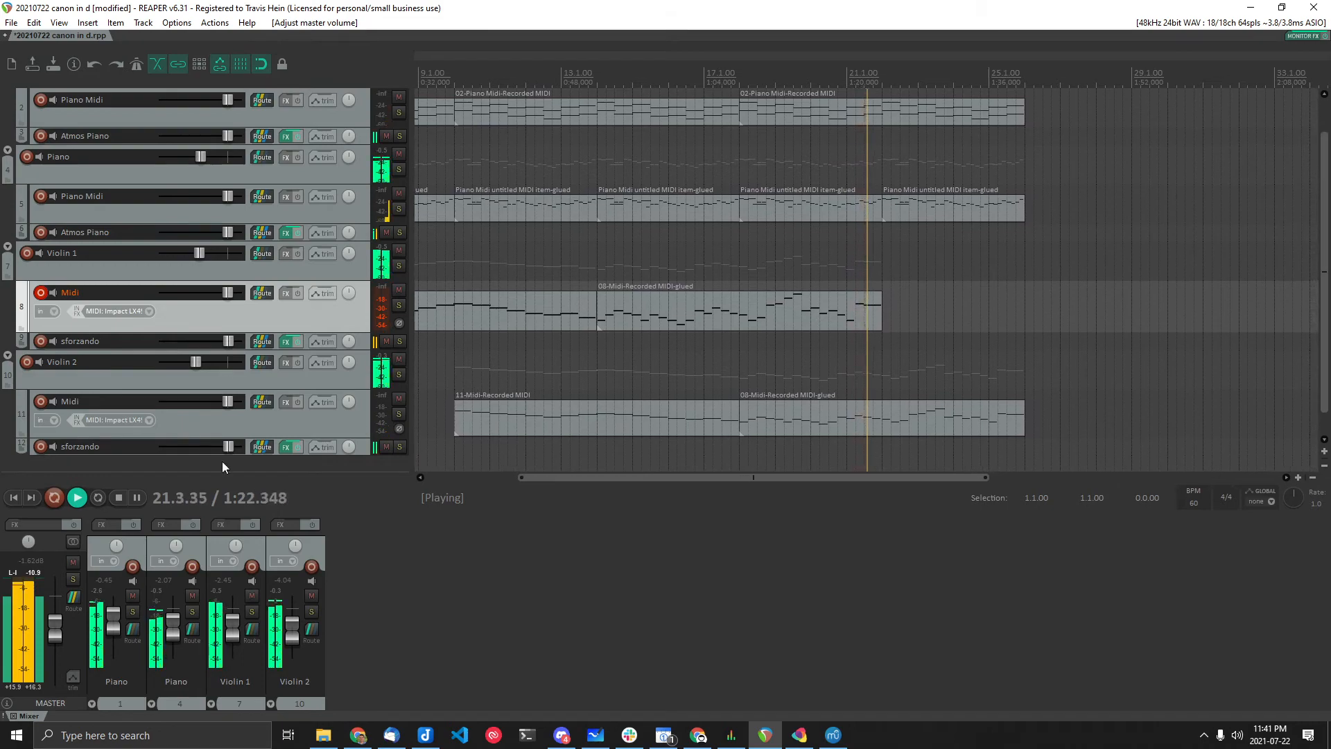
pyautogui.click(118, 499)
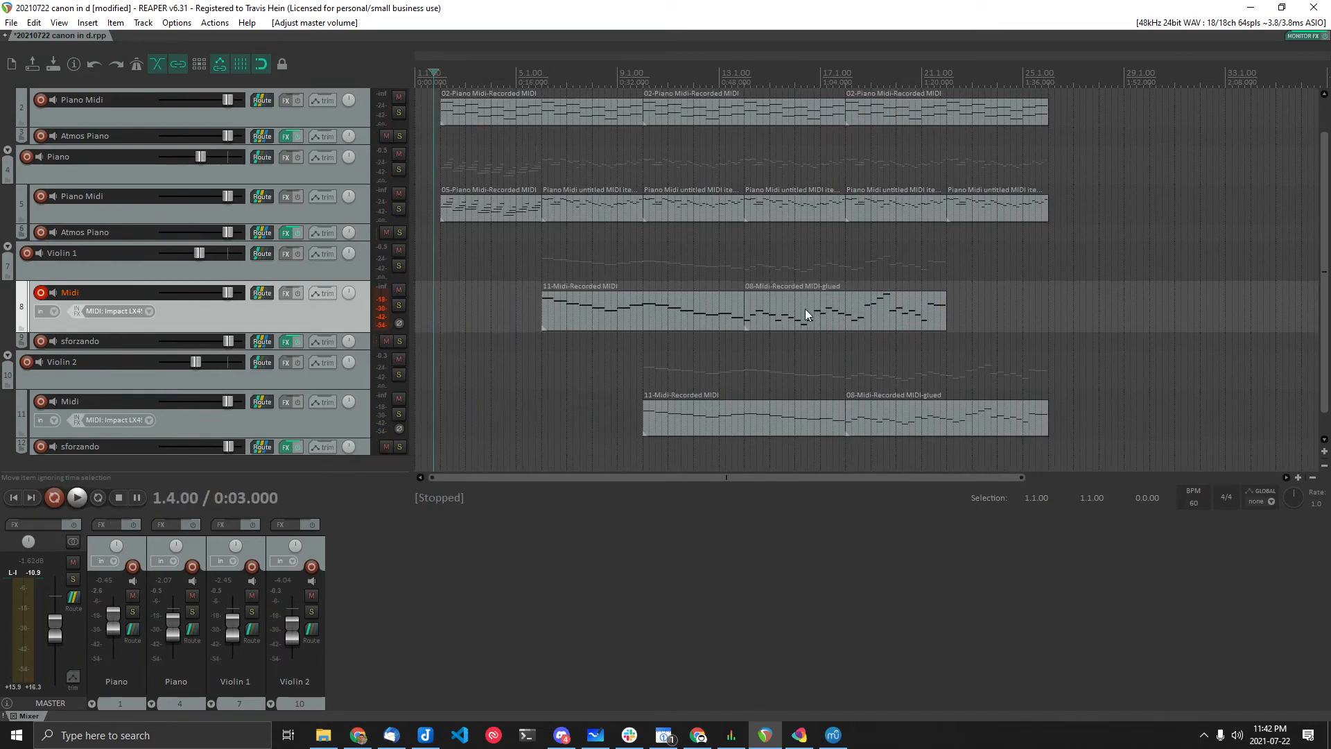
# - Open the 08-Midi-Recorded MIDI-glued violin take in the piano roll
pyautogui.click(805, 309)
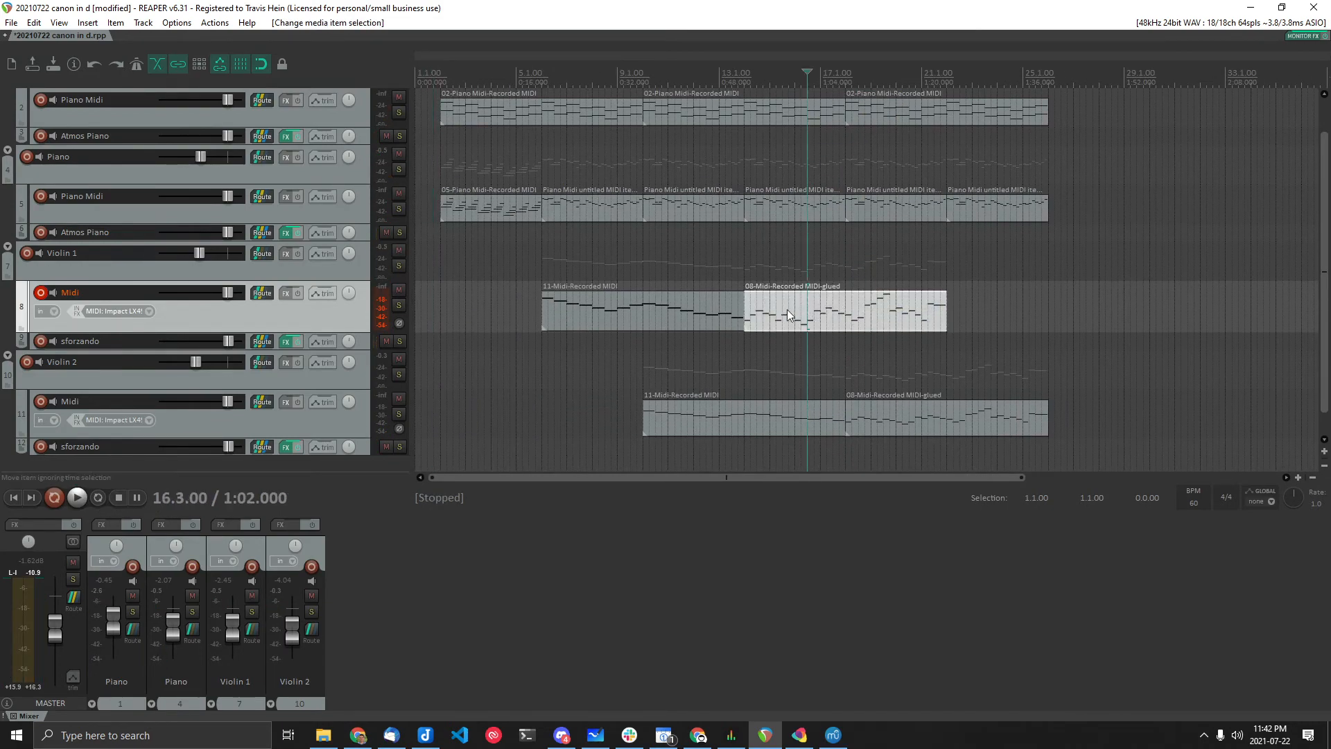
pyautogui.doubleClick(787, 309)
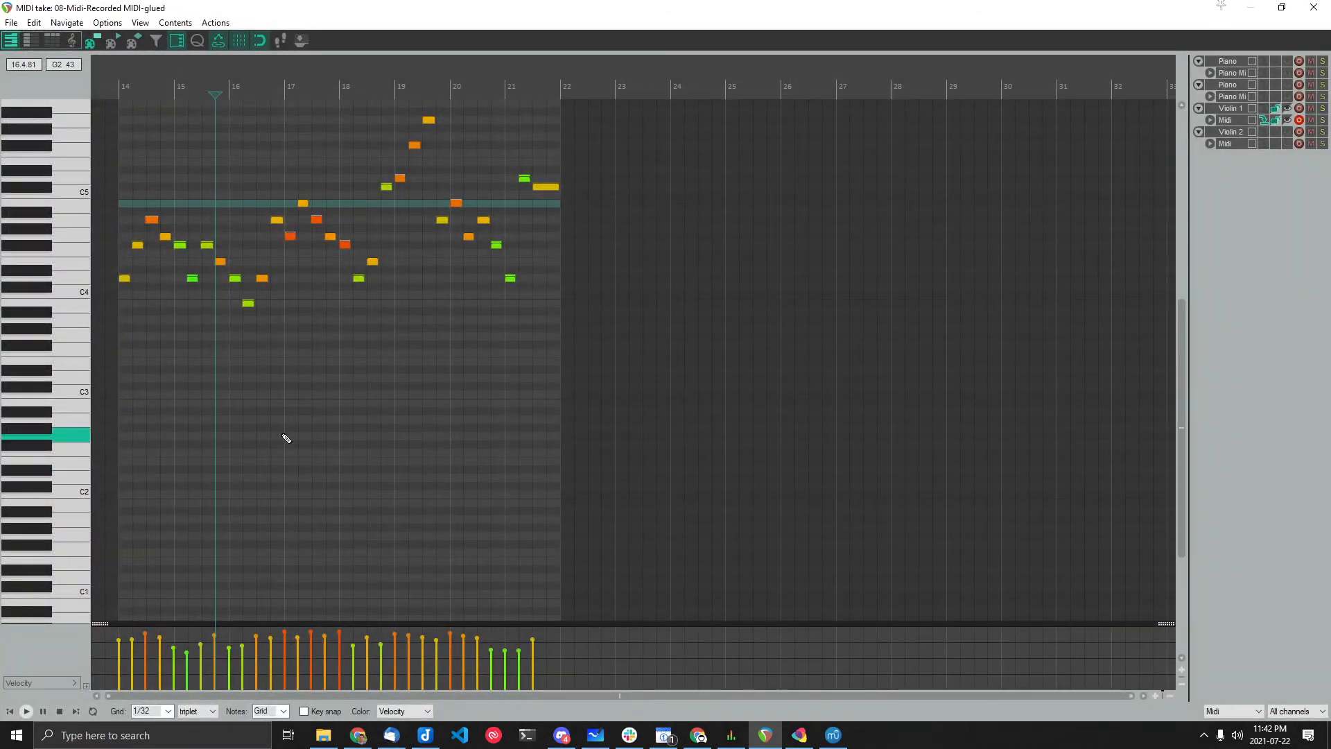
pyautogui.scroll(4, 287, 438)
pyautogui.scroll(2, 354, 395)
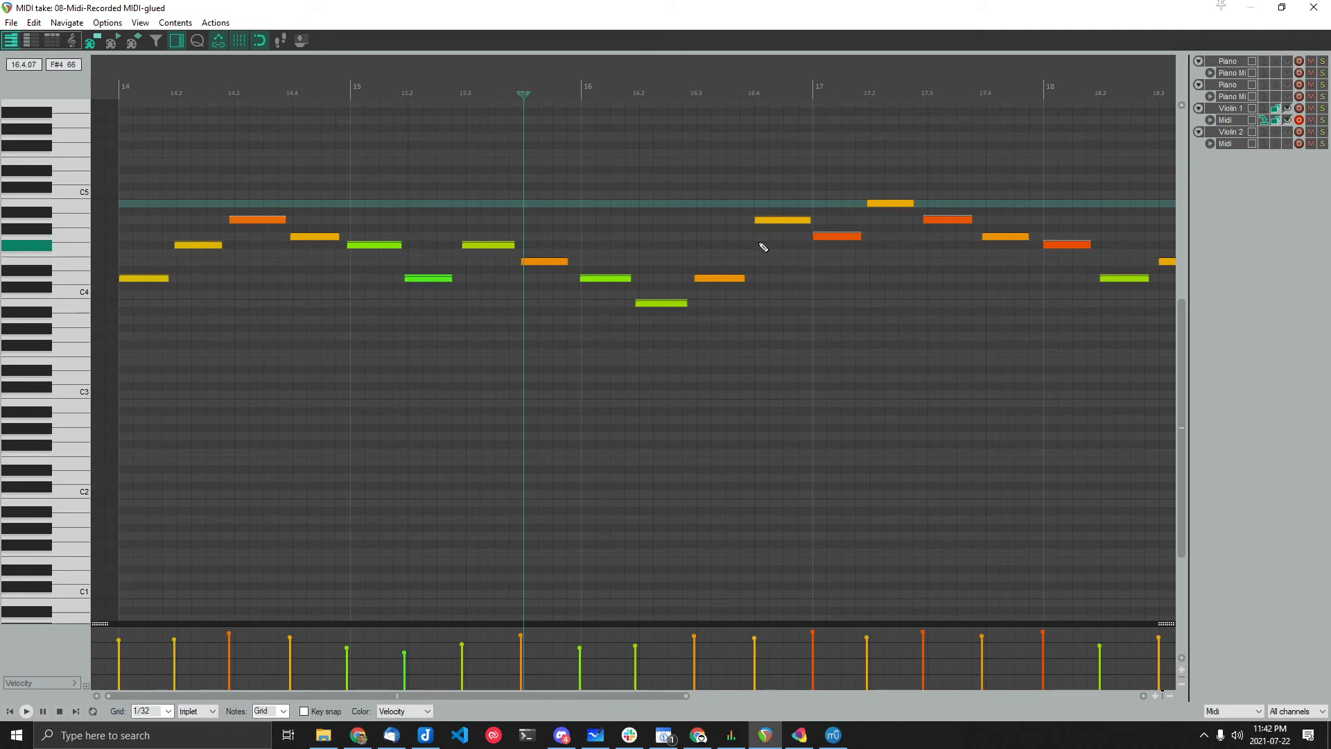
pyautogui.scroll(2, 596, 299)
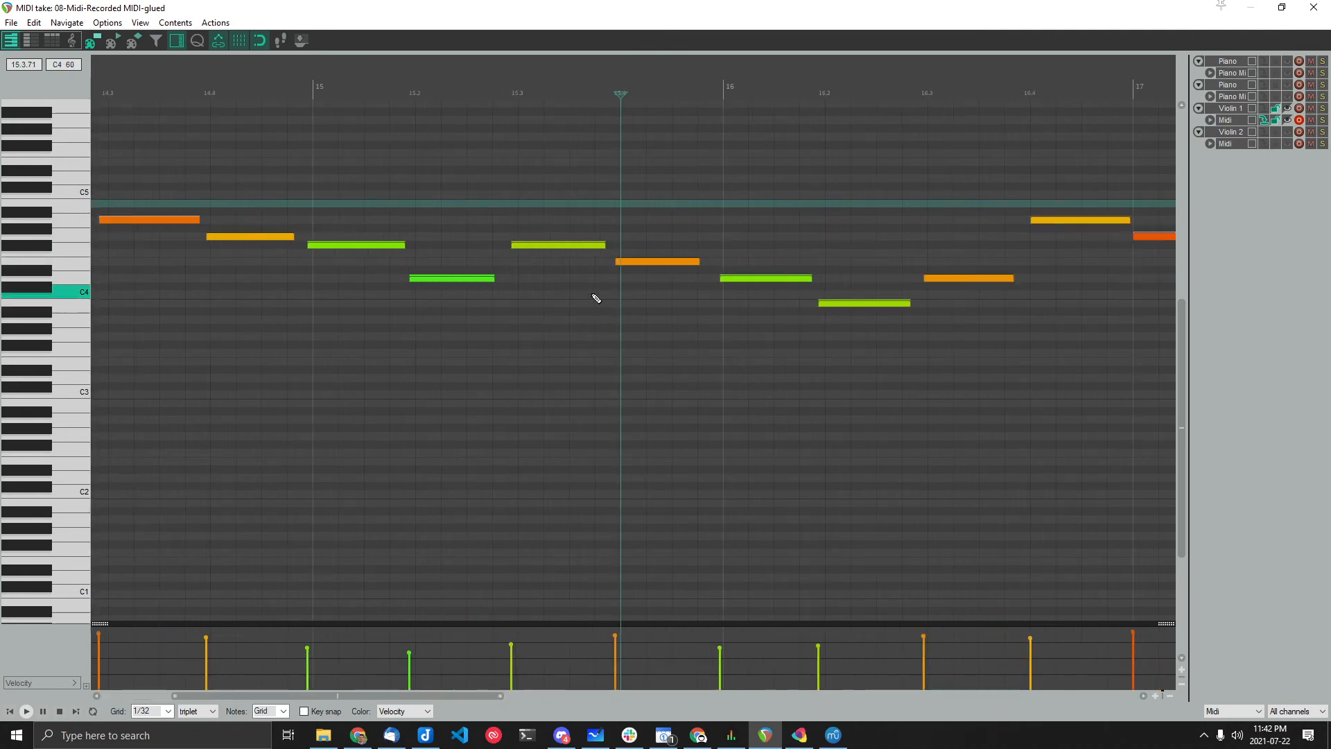
pyautogui.scroll(3, 596, 299)
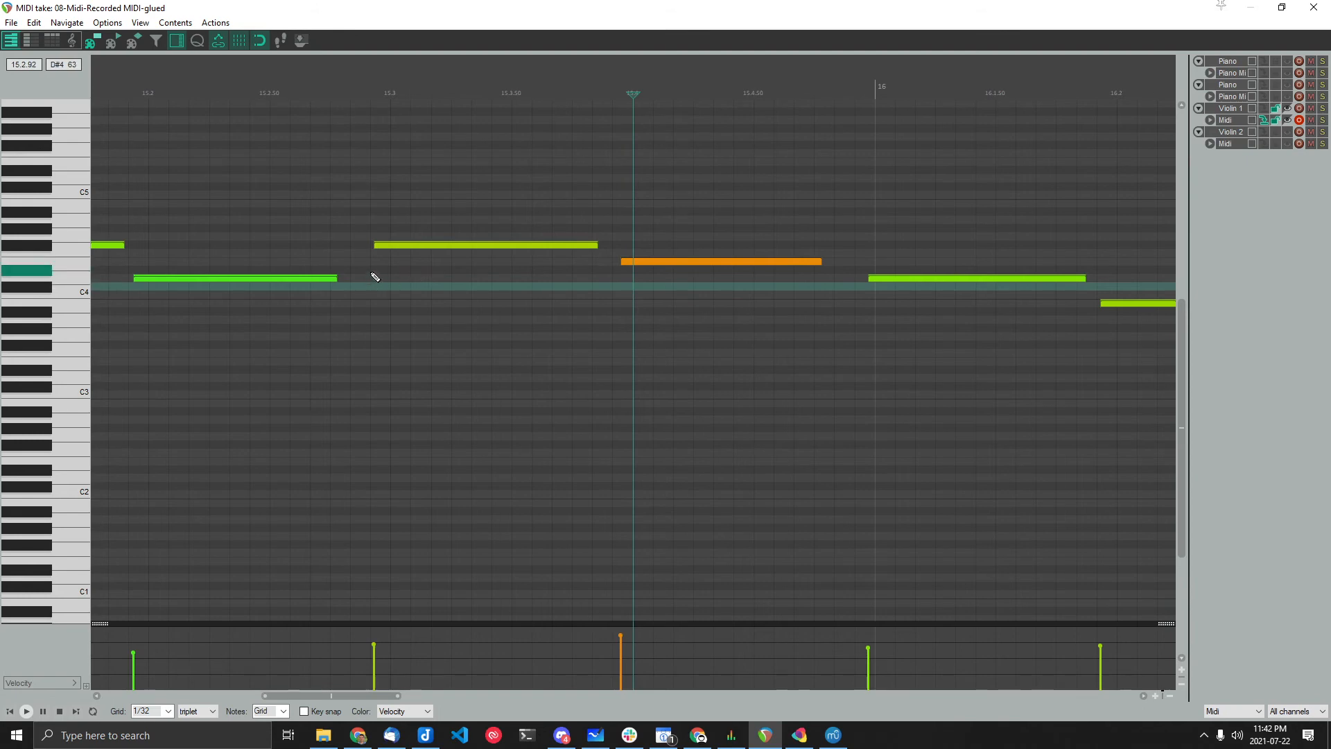
pyautogui.scroll(-2, 374, 277)
pyautogui.scroll(-2, 440, 287)
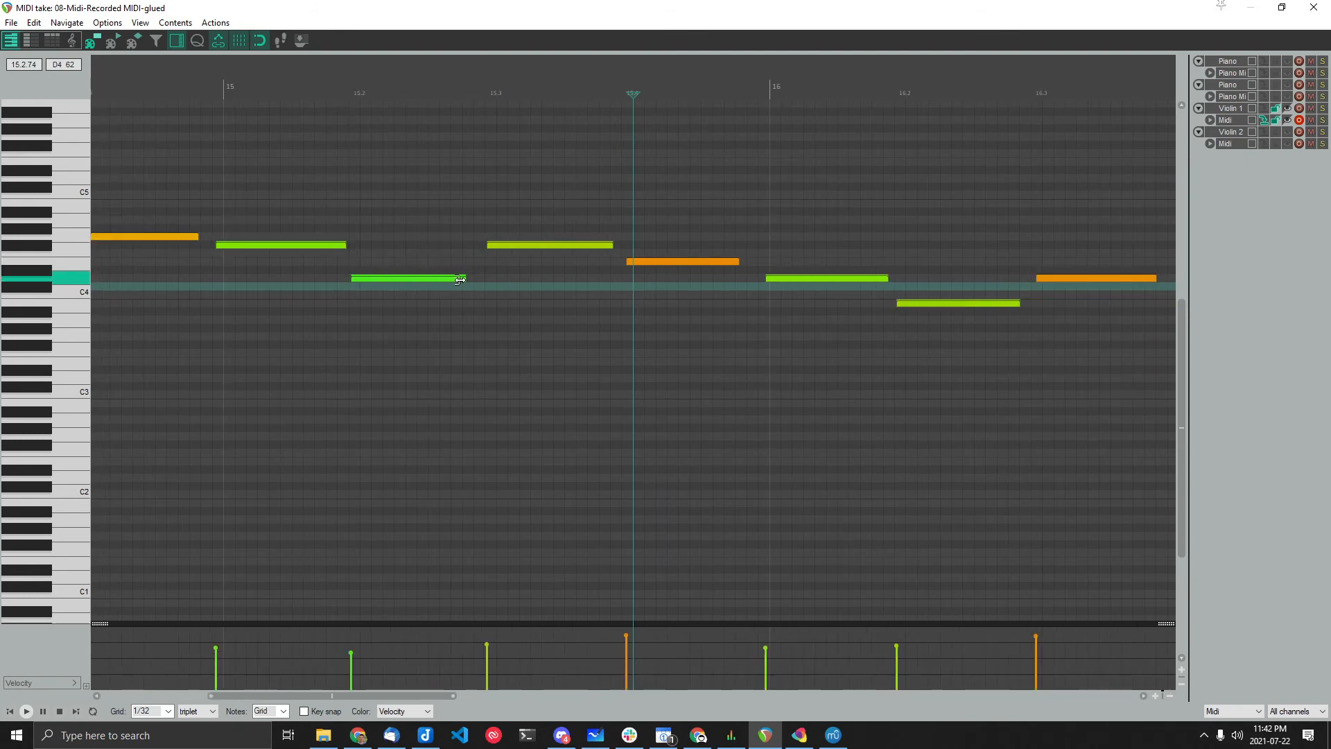
# - Move the edit cursor to bar 15.3 while examining the glued violin take's notes
pyautogui.click(531, 253)
pyautogui.scroll(-3, 541, 396)
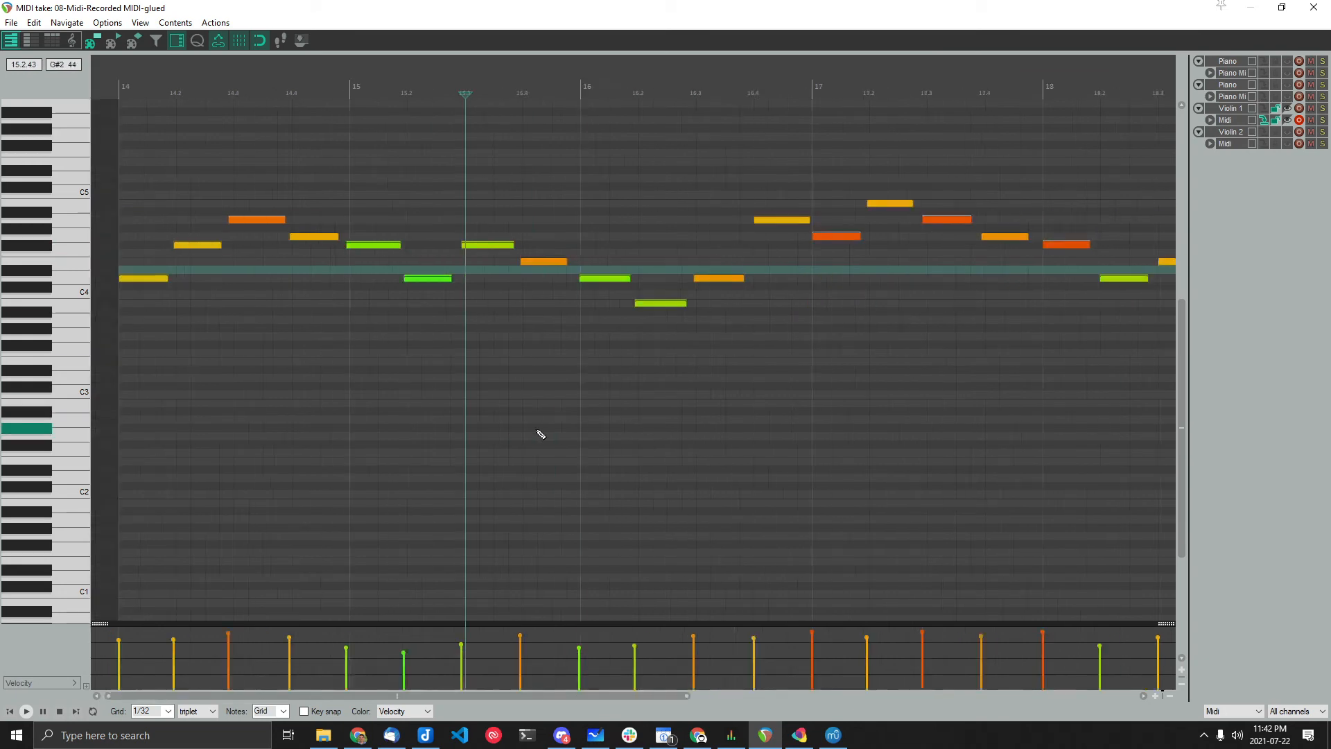
pyautogui.scroll(-3, 535, 438)
pyautogui.scroll(-3, 514, 479)
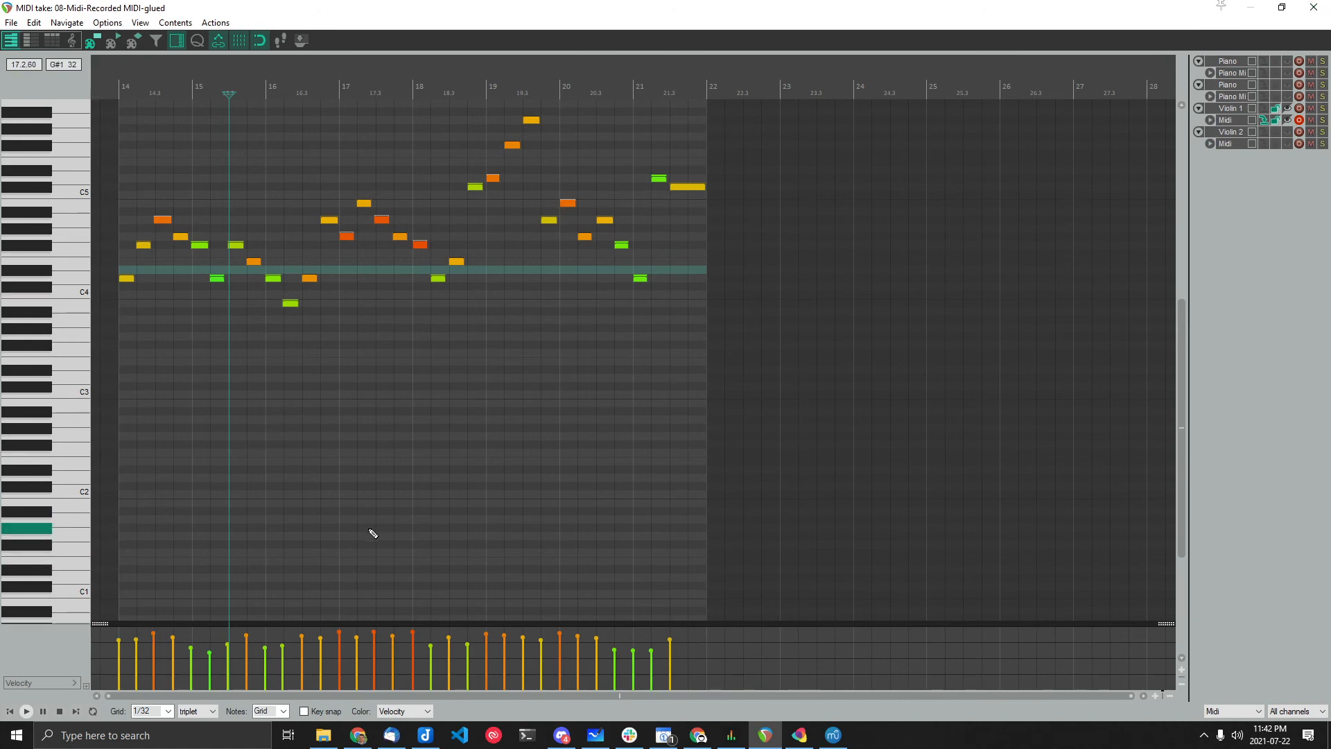
pyautogui.click(1313, 8)
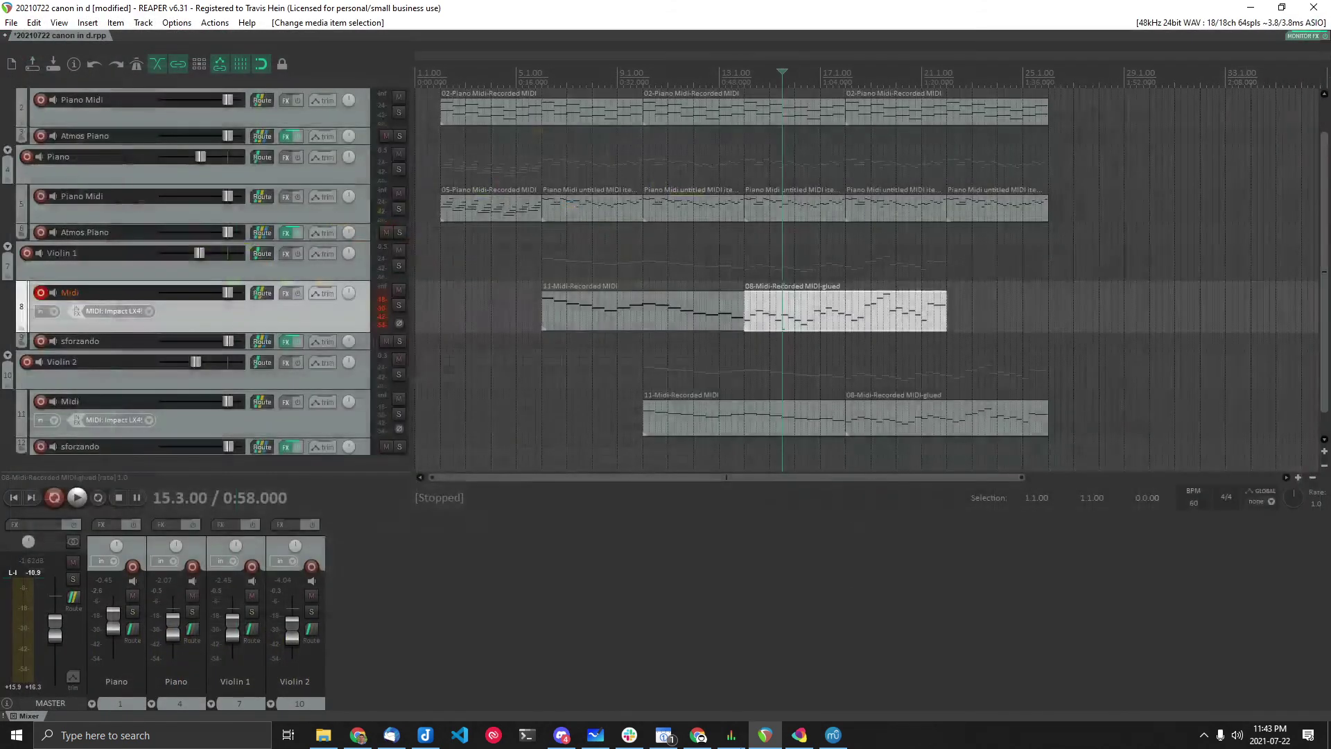
pyautogui.click(833, 735)
pyautogui.click(276, 336)
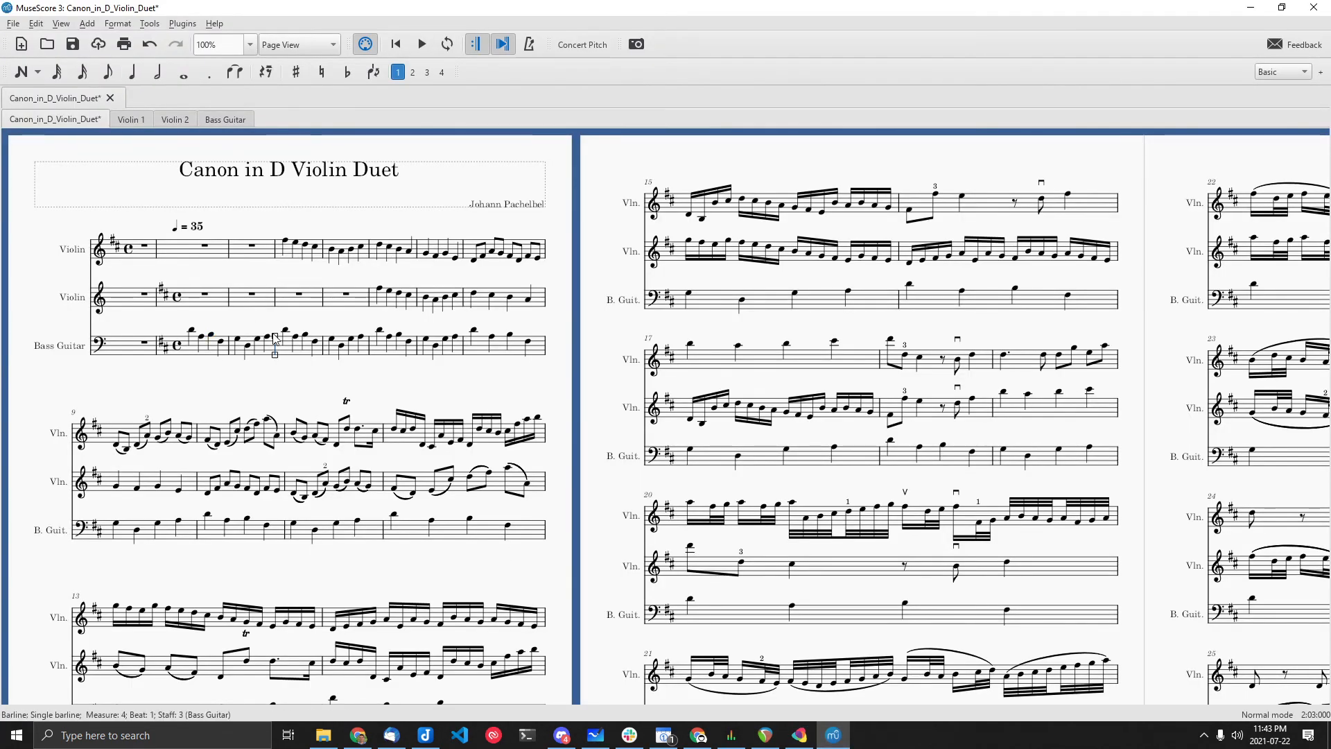
pyautogui.click(299, 300)
pyautogui.press('space')
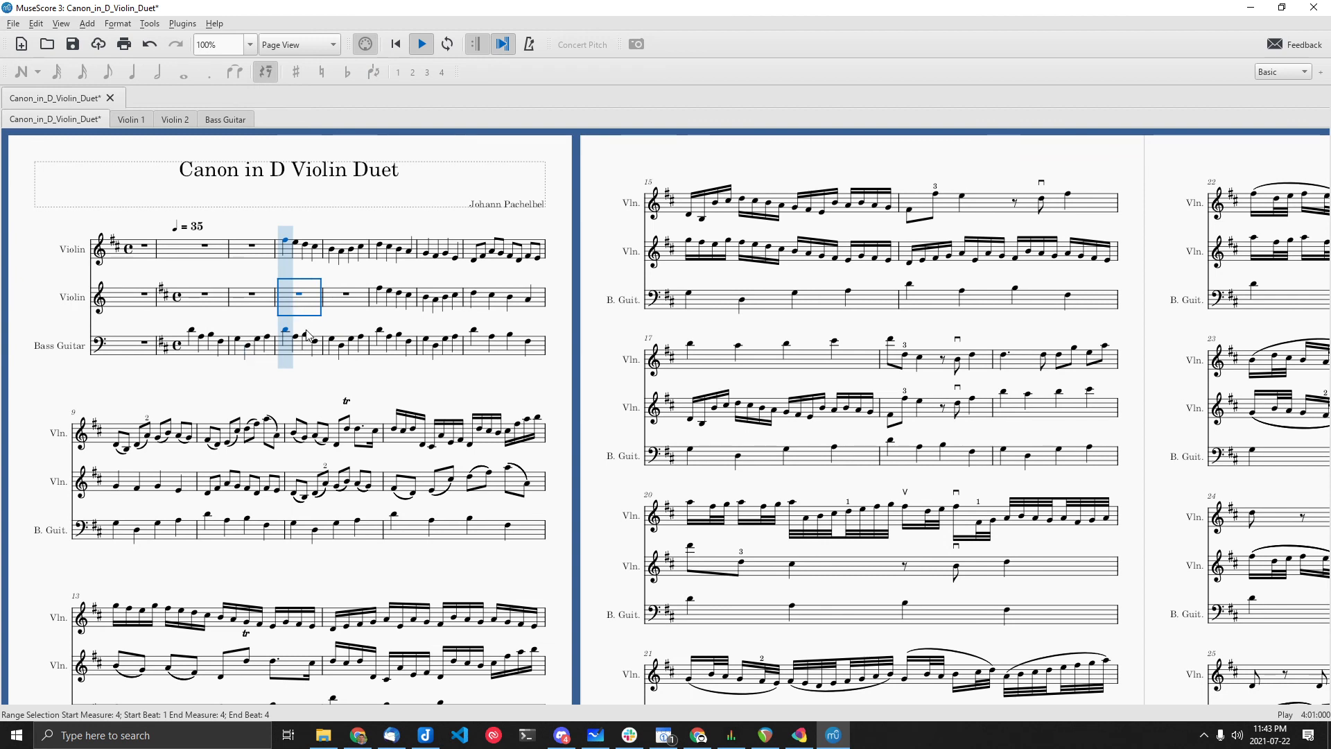
pyautogui.press('space')
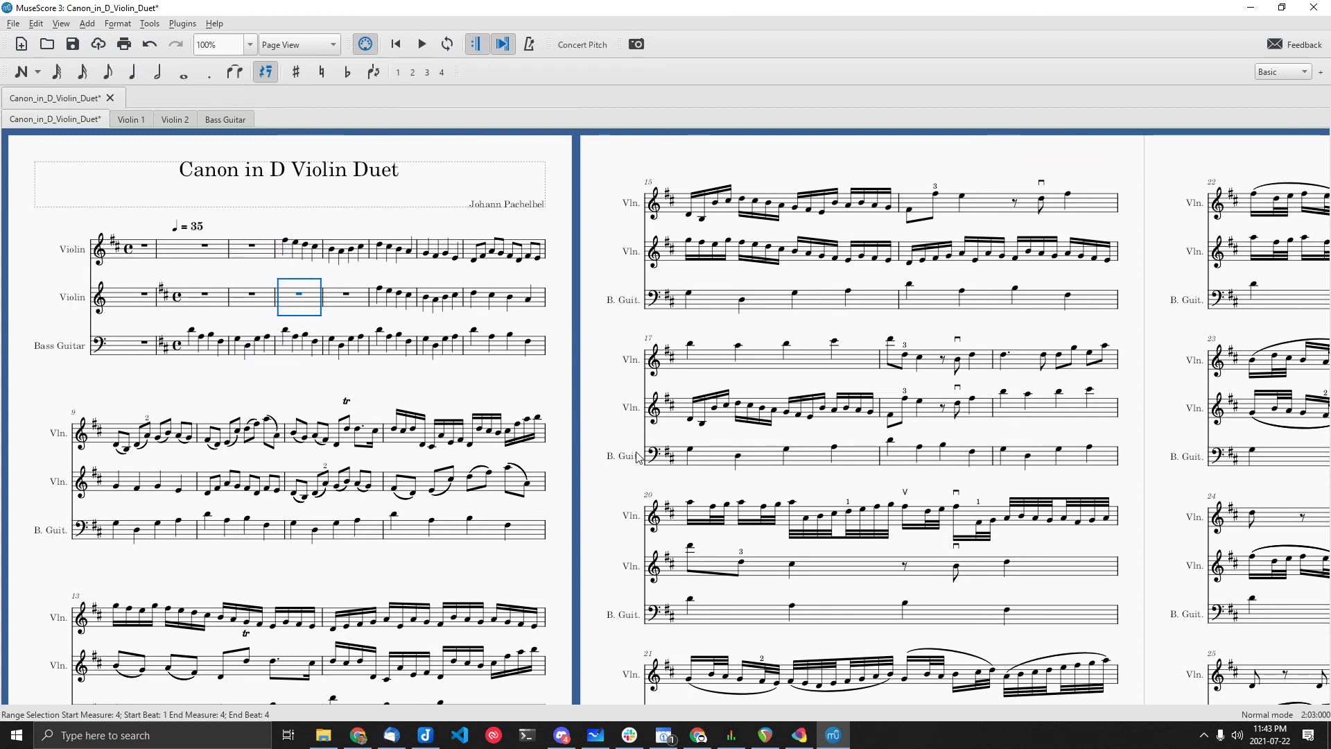
pyautogui.press('Escape')
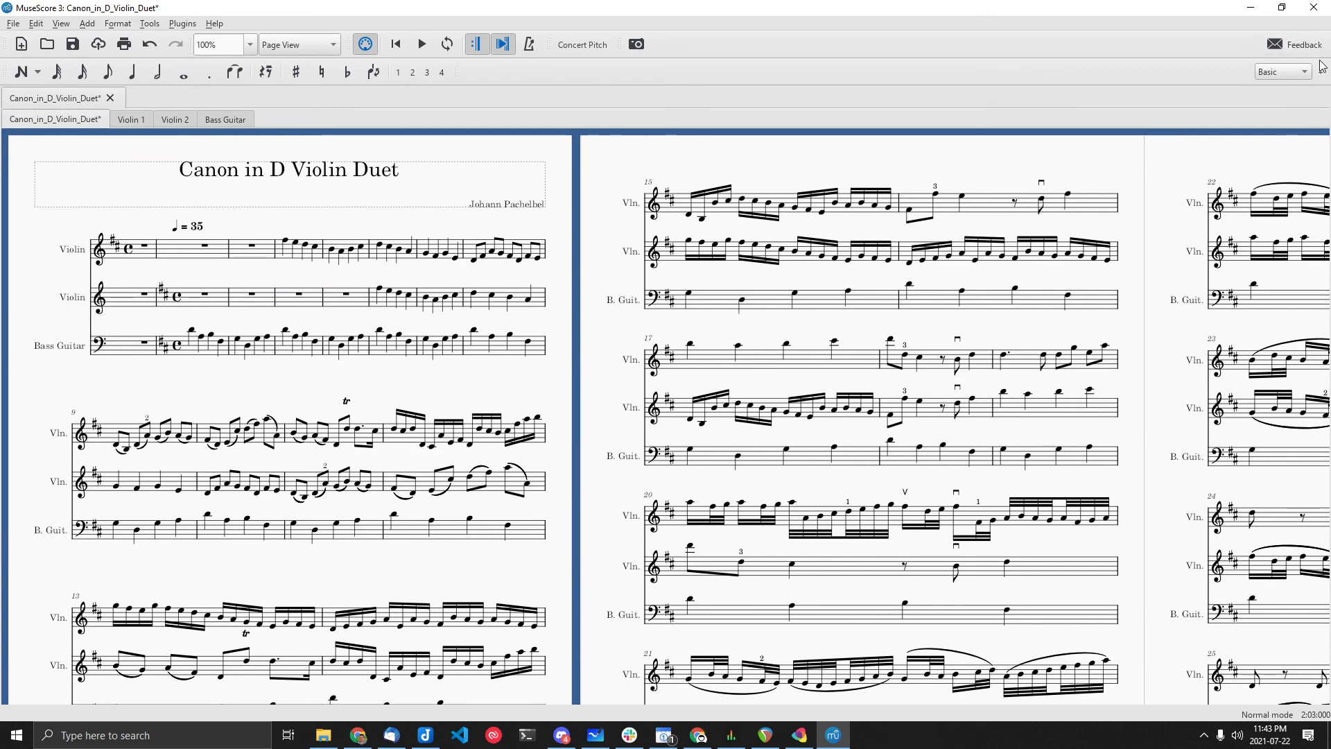
pyautogui.click(1251, 9)
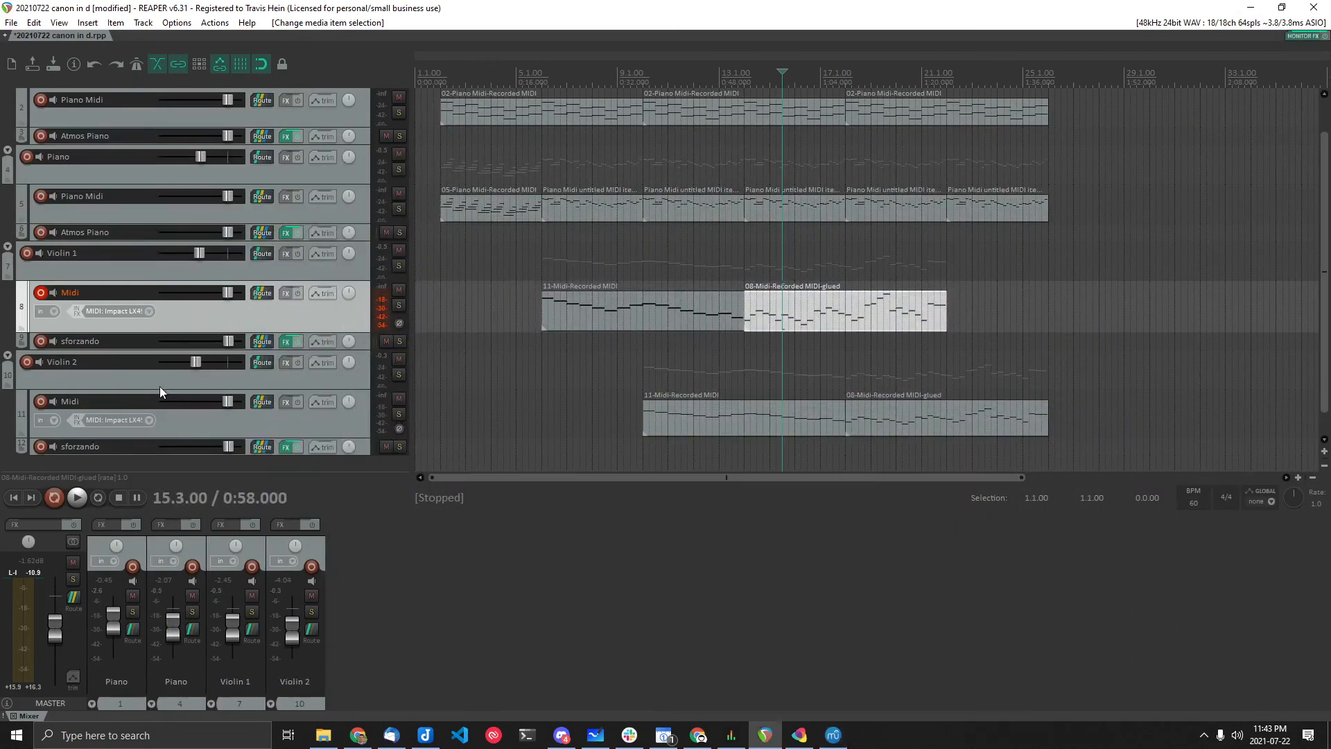
# - Bring Chrome forward and settle on the General MIDI and Soundfonts page after glancing at sforzando
pyautogui.click(359, 737)
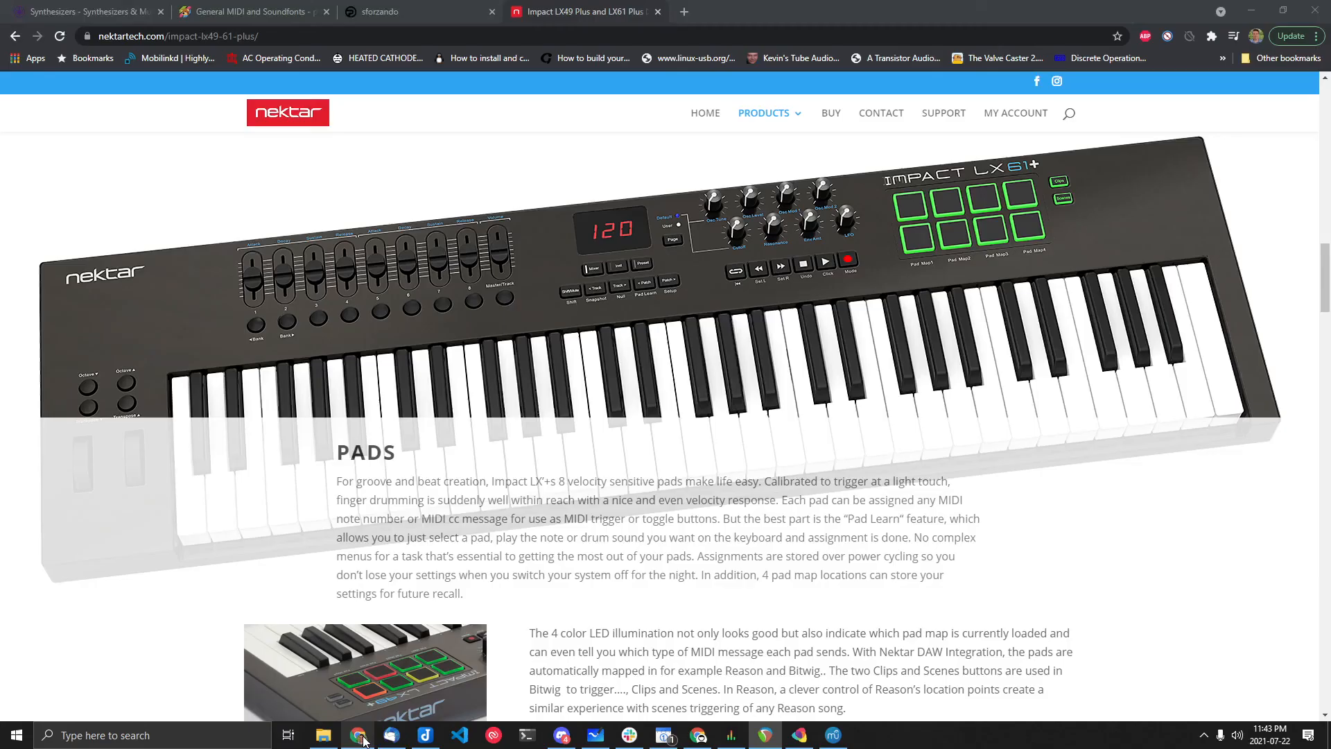
pyautogui.click(250, 11)
pyautogui.click(401, 11)
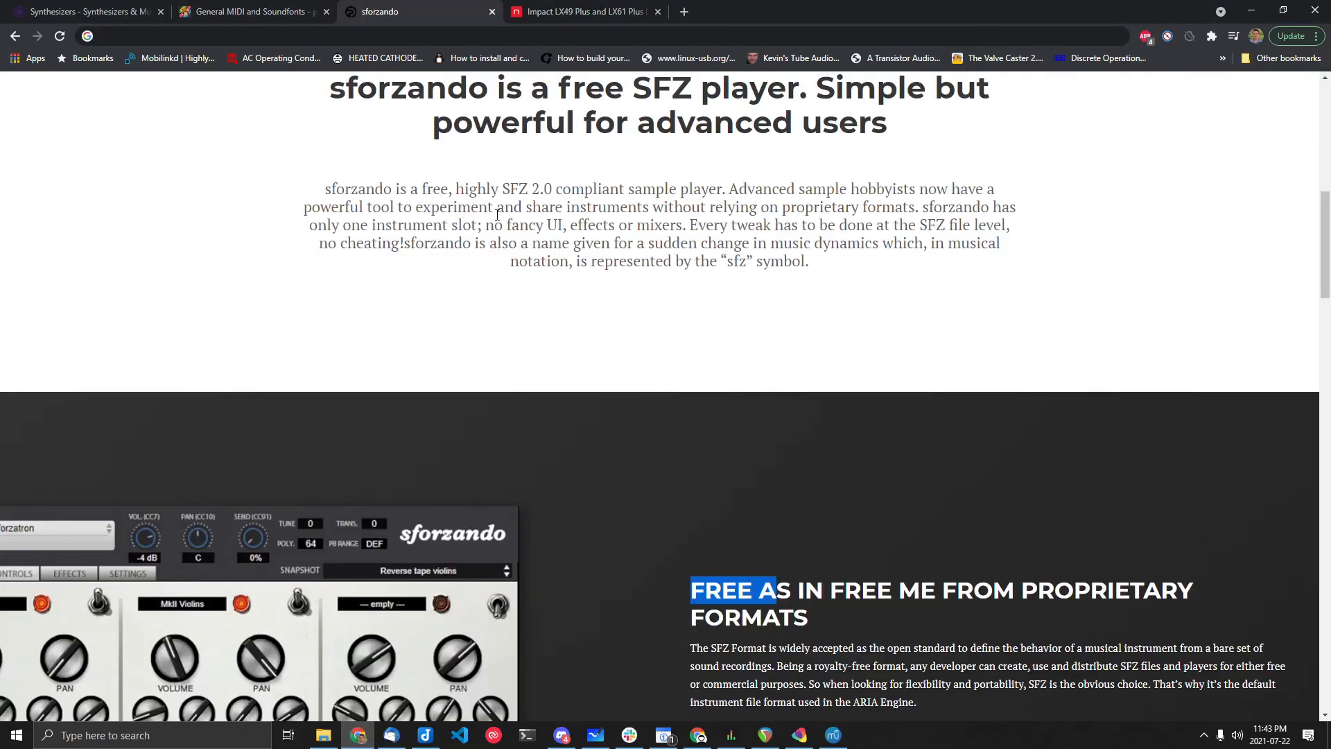
pyautogui.click(250, 11)
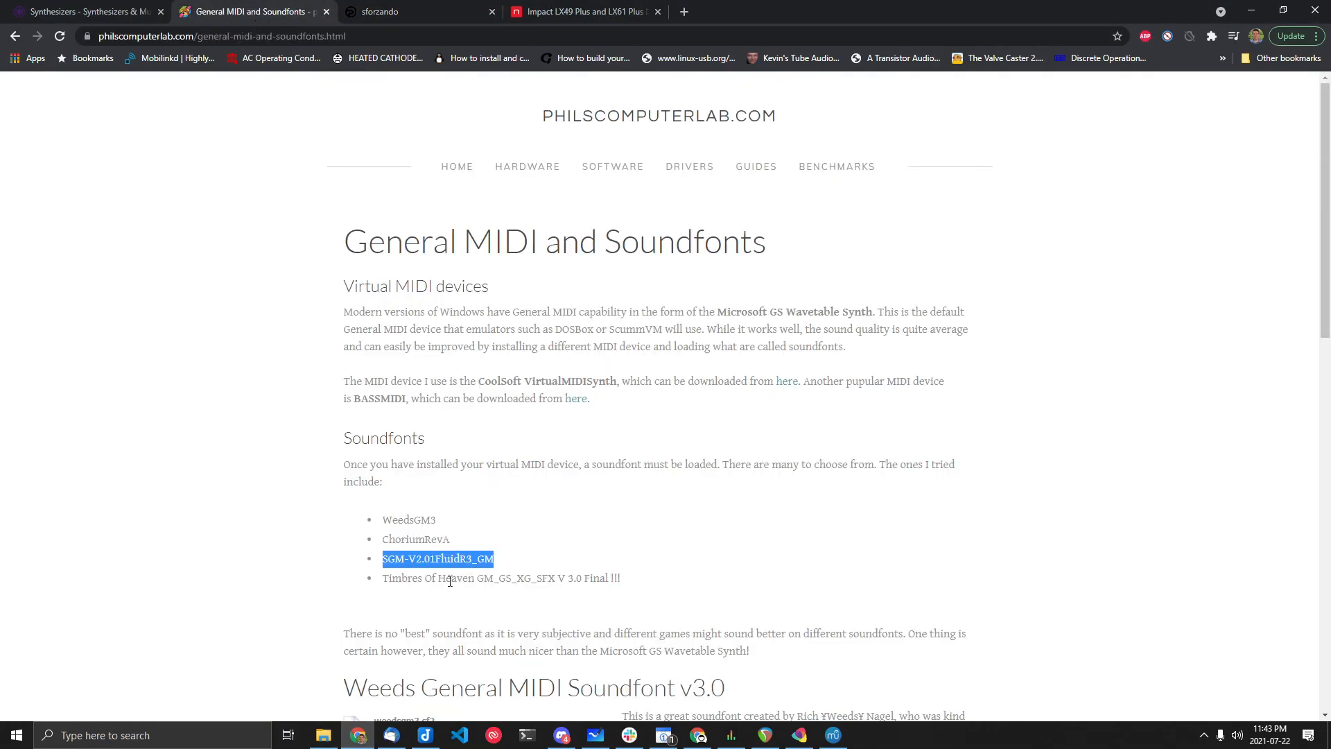